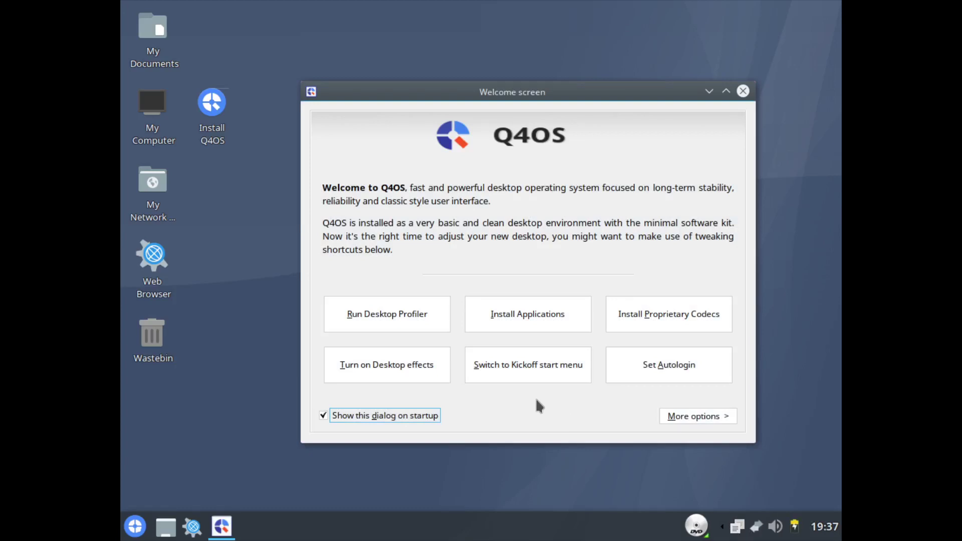
Review the System and CPU details in the Hardware Info window, then close it.
click(679, 418)
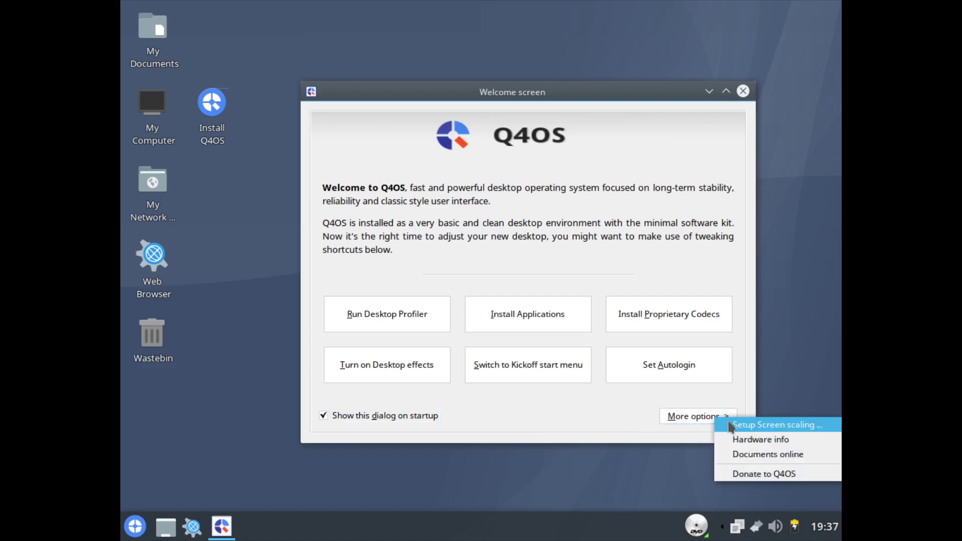
click(735, 443)
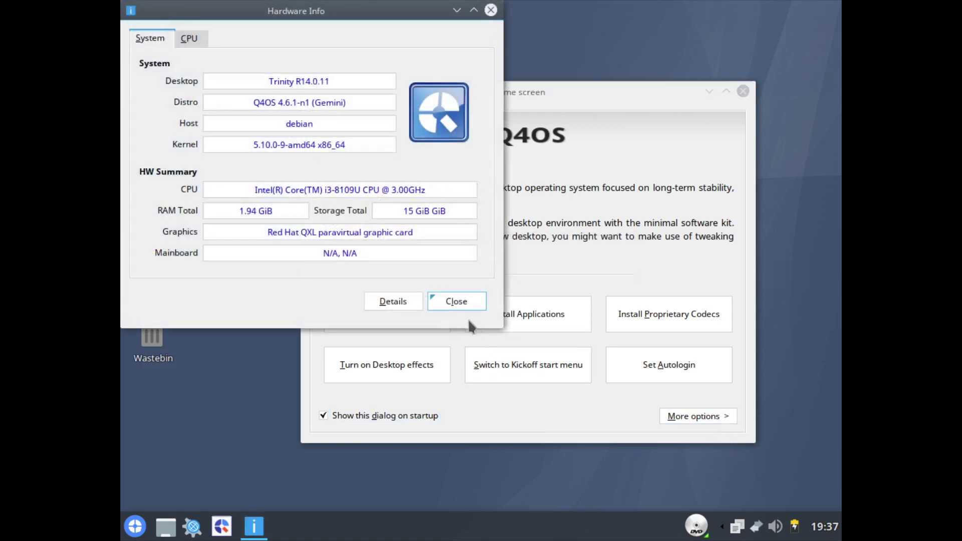
click(185, 39)
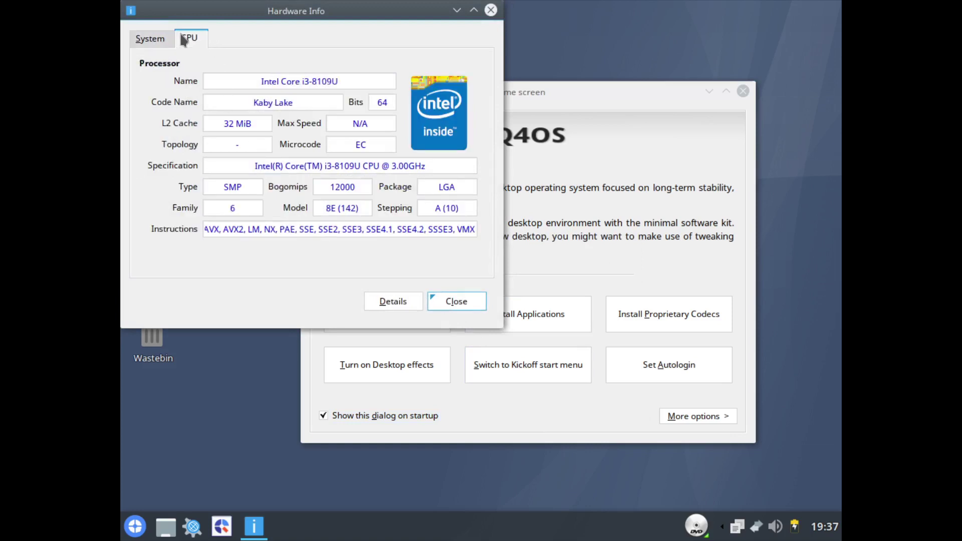
click(139, 42)
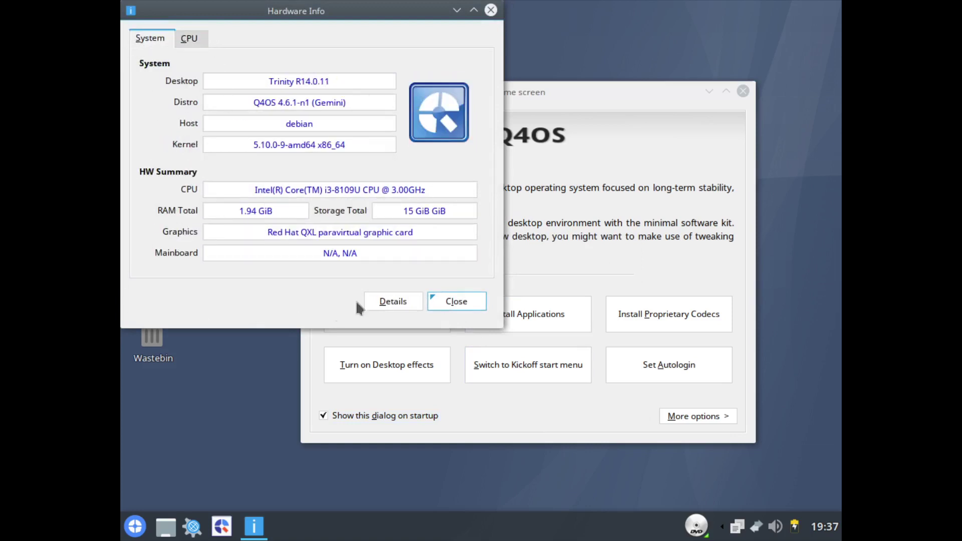
click(455, 303)
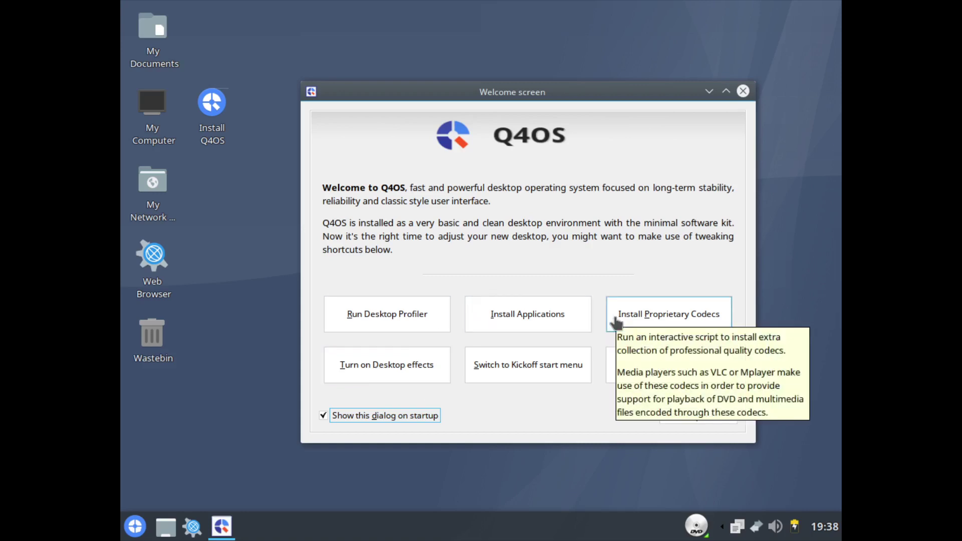
Close the welcome screen, launch the Q4OS installer and accept British English (United Kingdom) as the installer language.
click(742, 91)
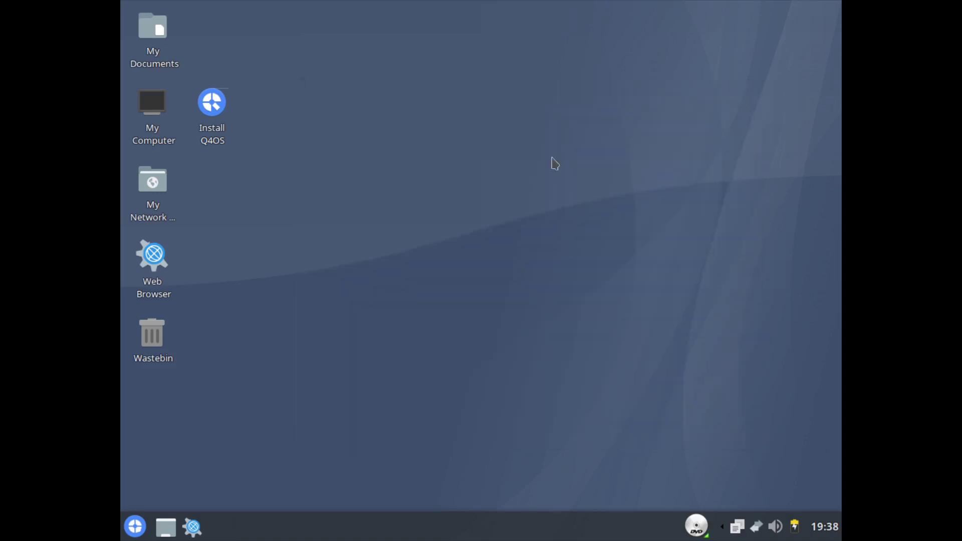
click(214, 112)
double_click(214, 113)
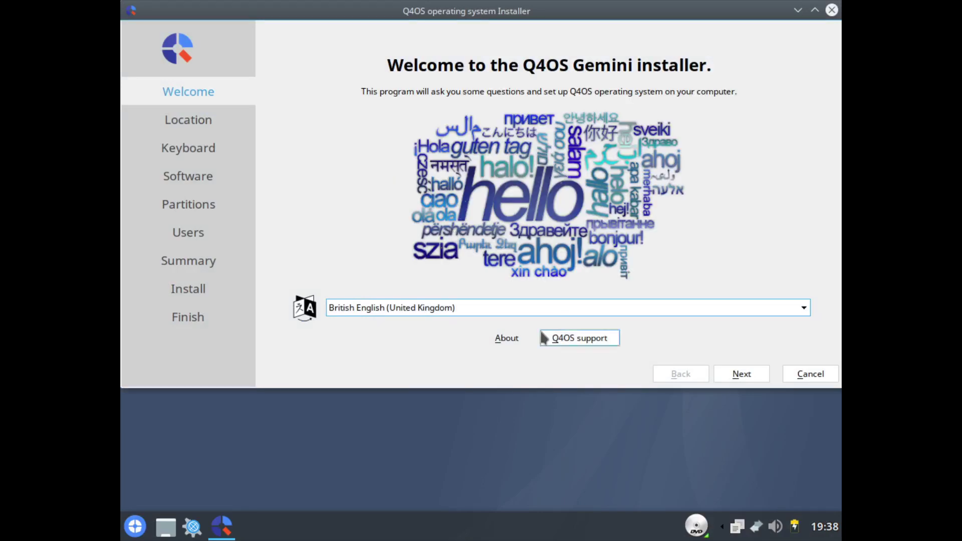
click(747, 374)
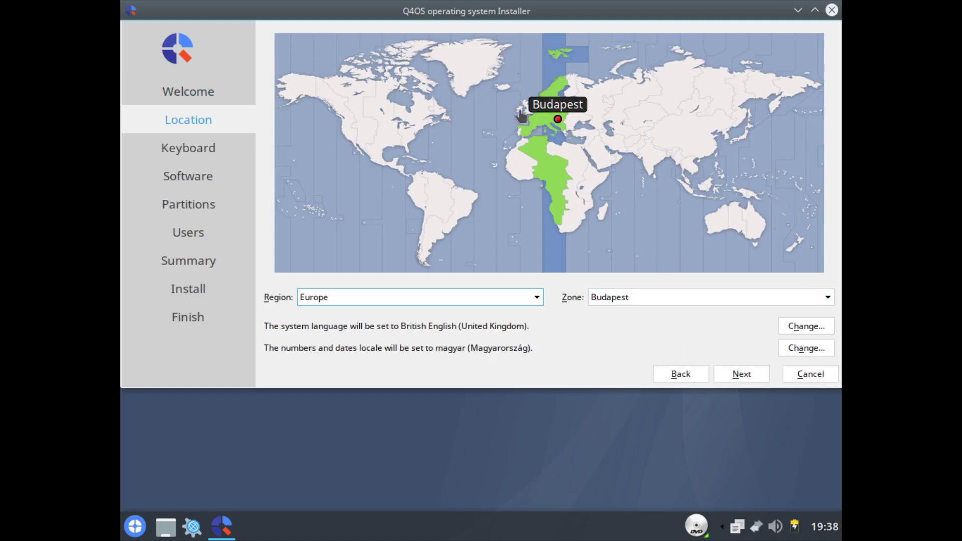
Set the location to Dublin, Europe, and choose the English (UK) keyboard layout with the Default variant.
click(522, 116)
click(756, 380)
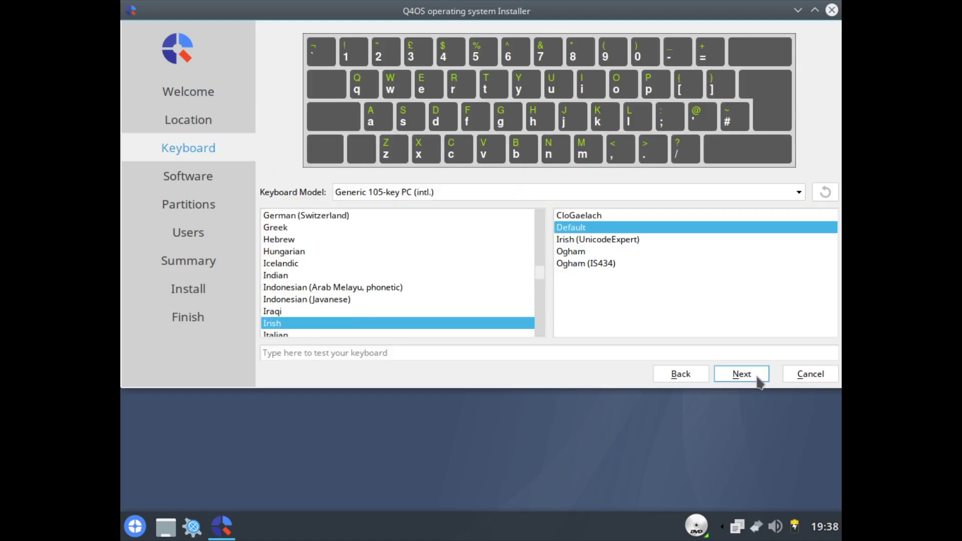
scroll(458, 271, down, 2)
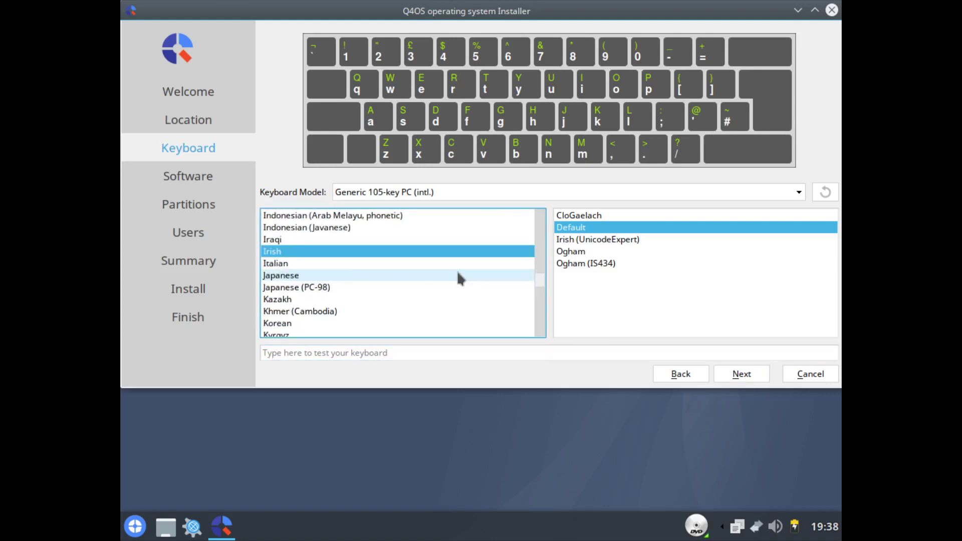
scroll(414, 274, up, 5)
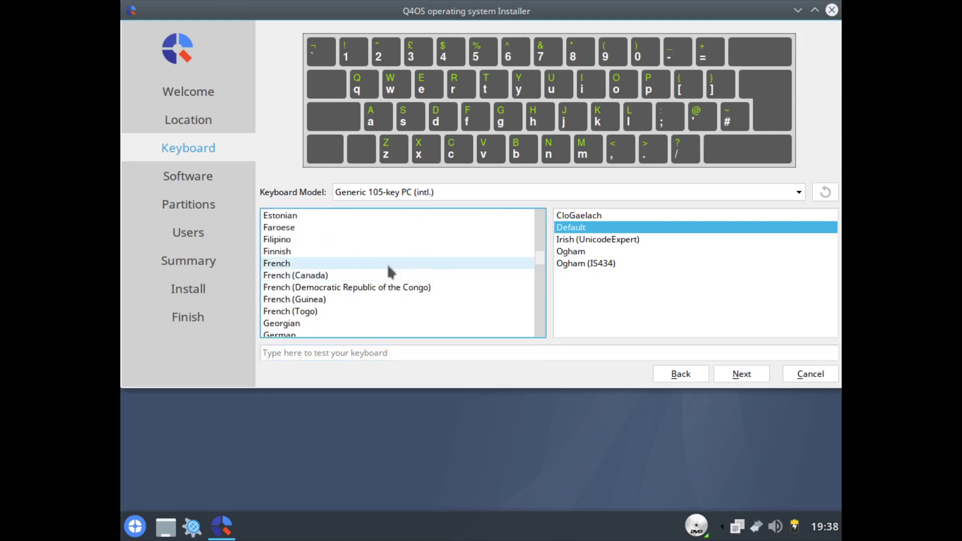
scroll(335, 261, up, 2)
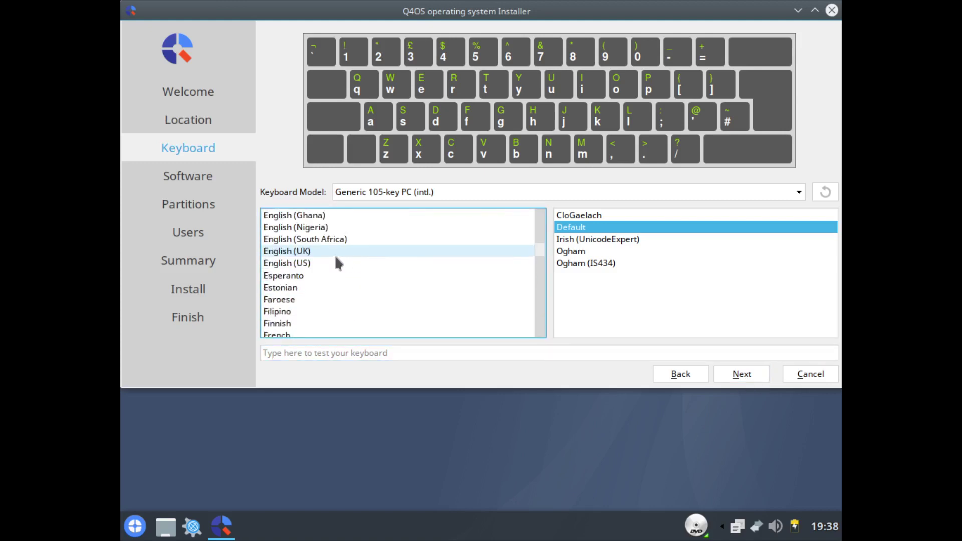
click(288, 252)
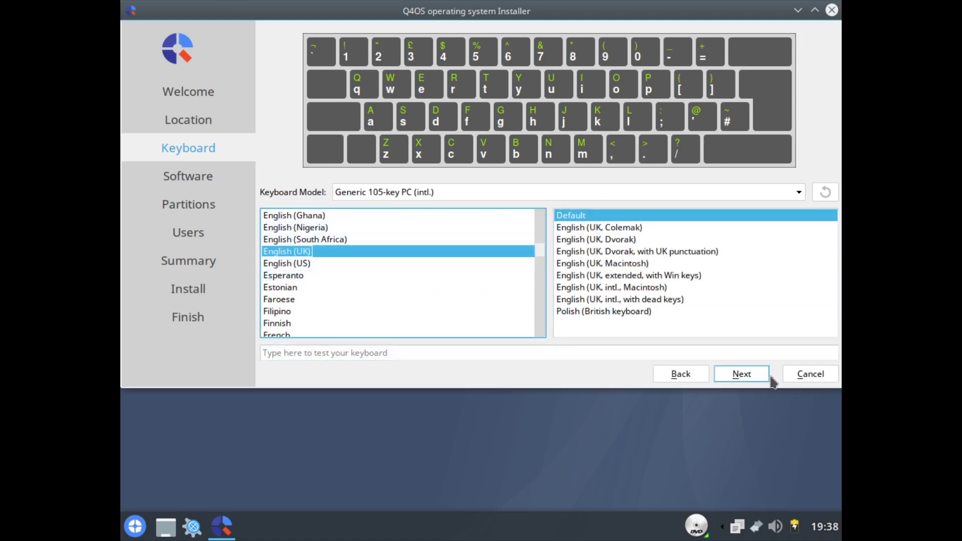
click(736, 377)
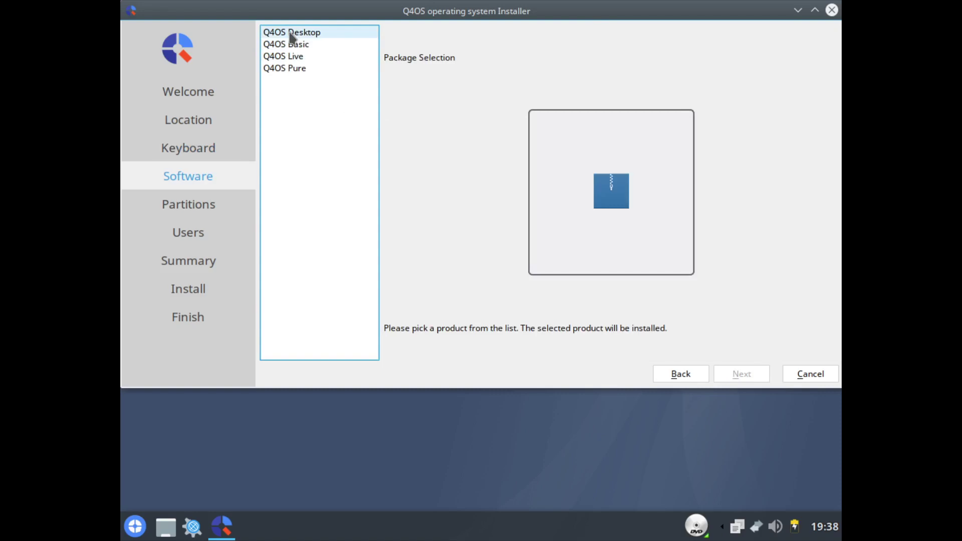
Choose the Q4OS Desktop software profile and partition the vda storage device with Erase disk.
click(310, 33)
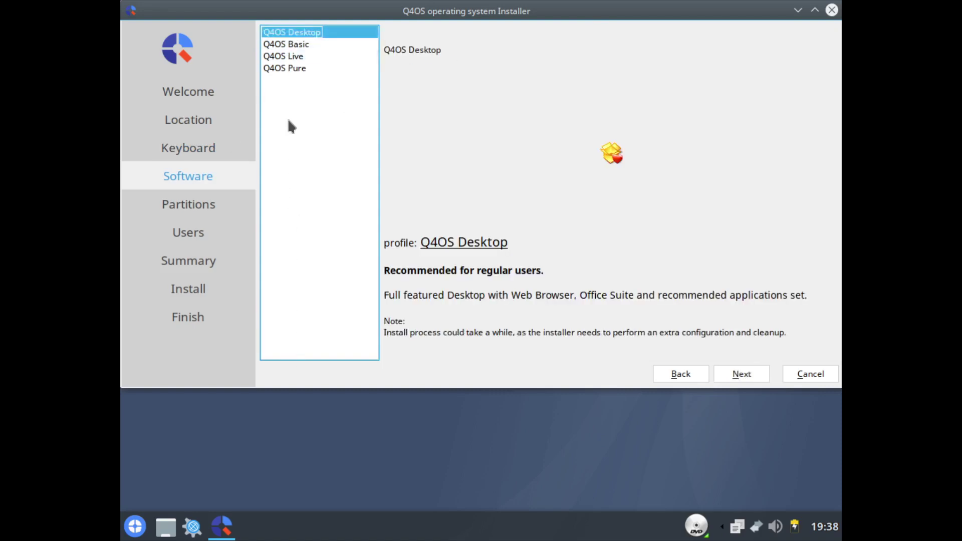
click(741, 375)
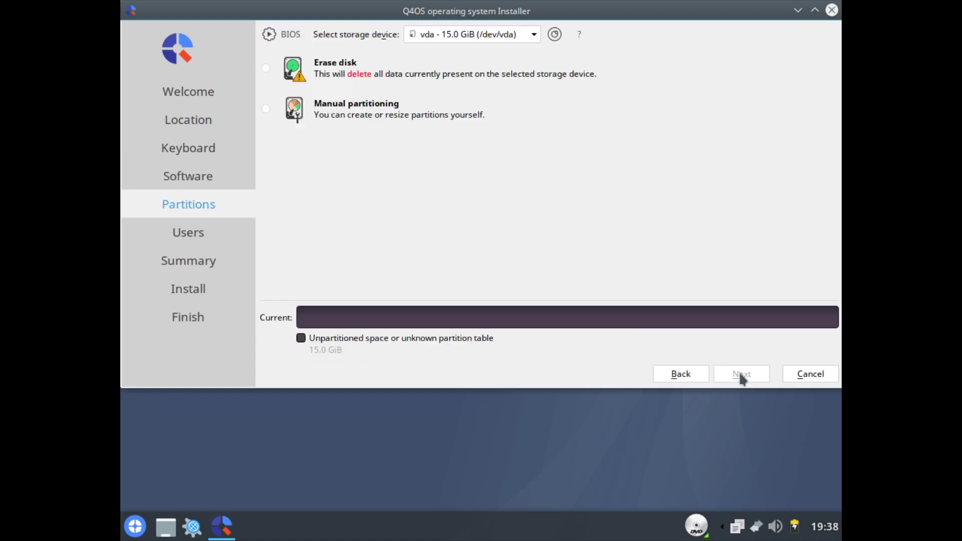
click(266, 67)
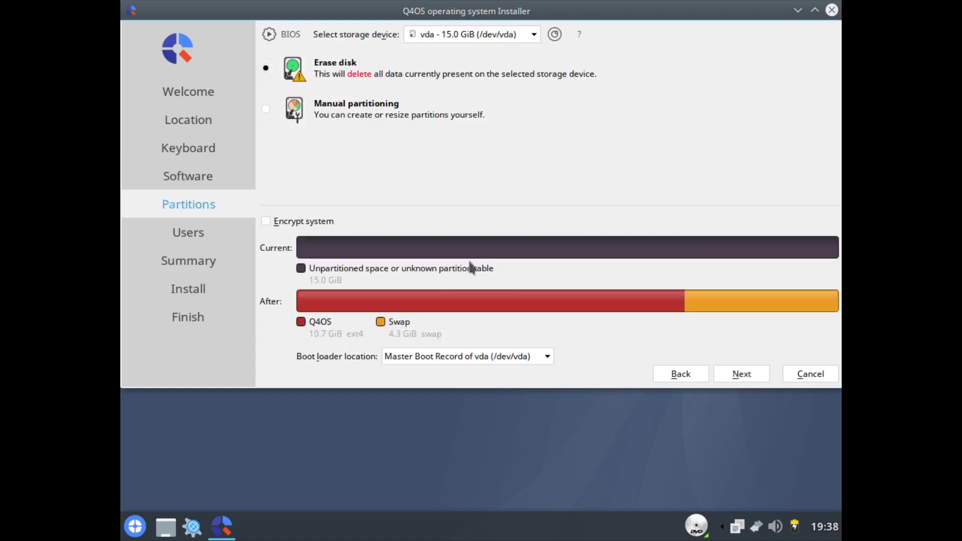
click(743, 377)
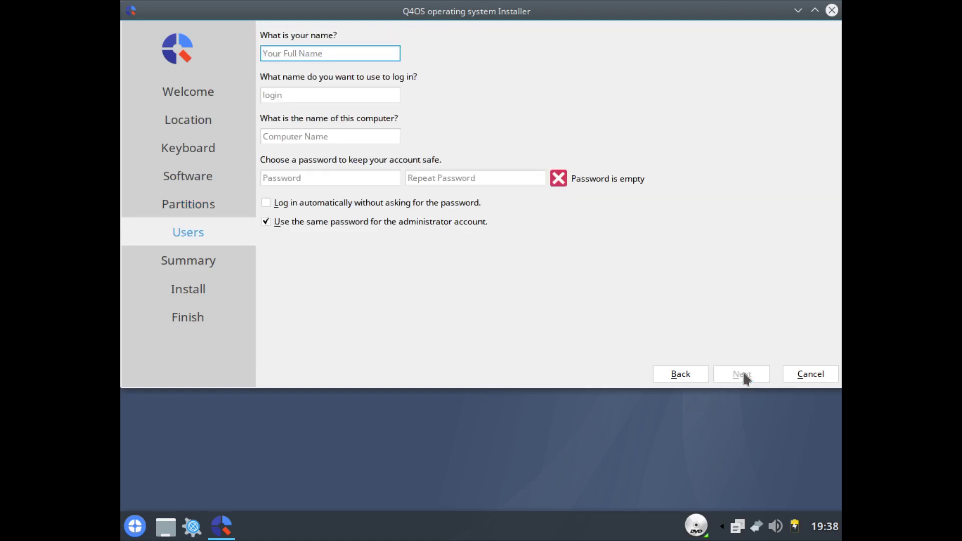
Fill in the user's name, enter the account password twice and continue to the installation summary.
text(Steven)
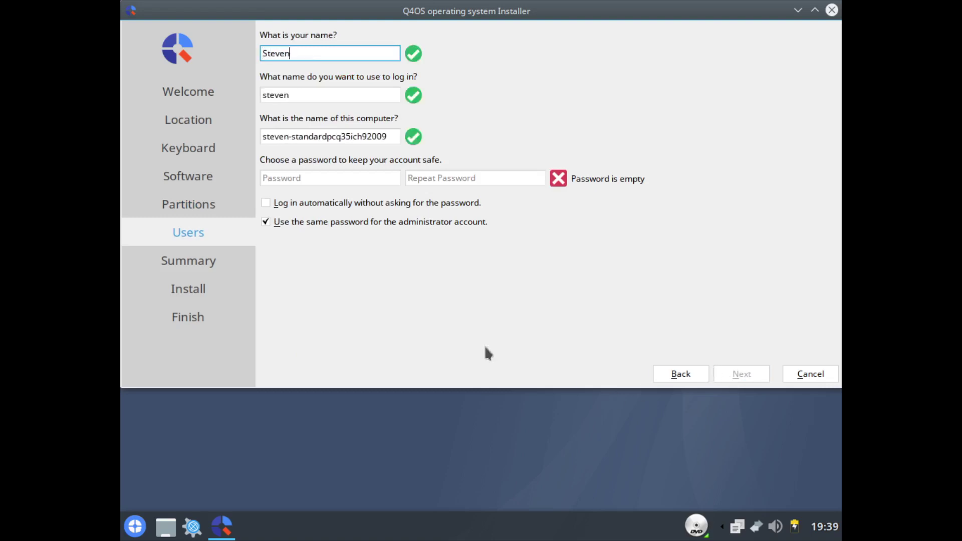
click(333, 178)
text(*****)
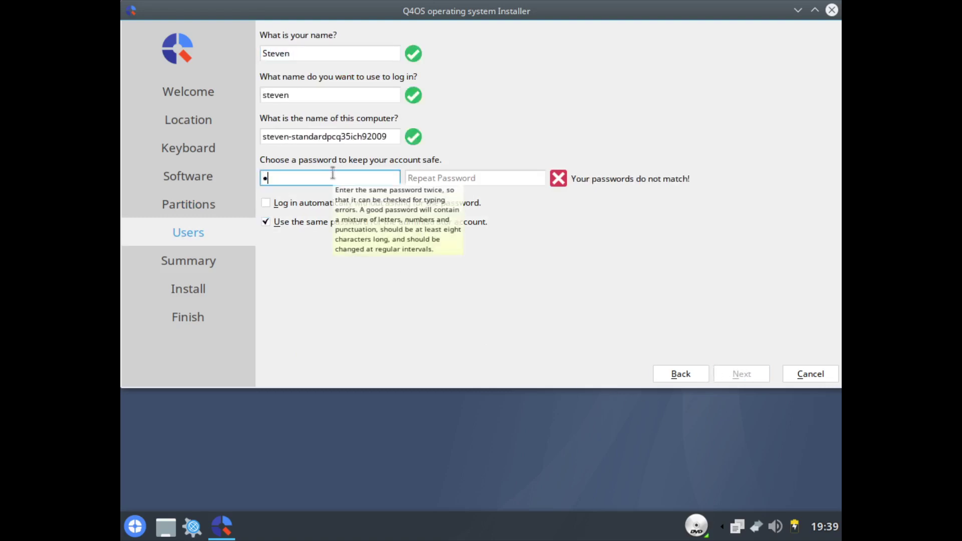
key(Tab)
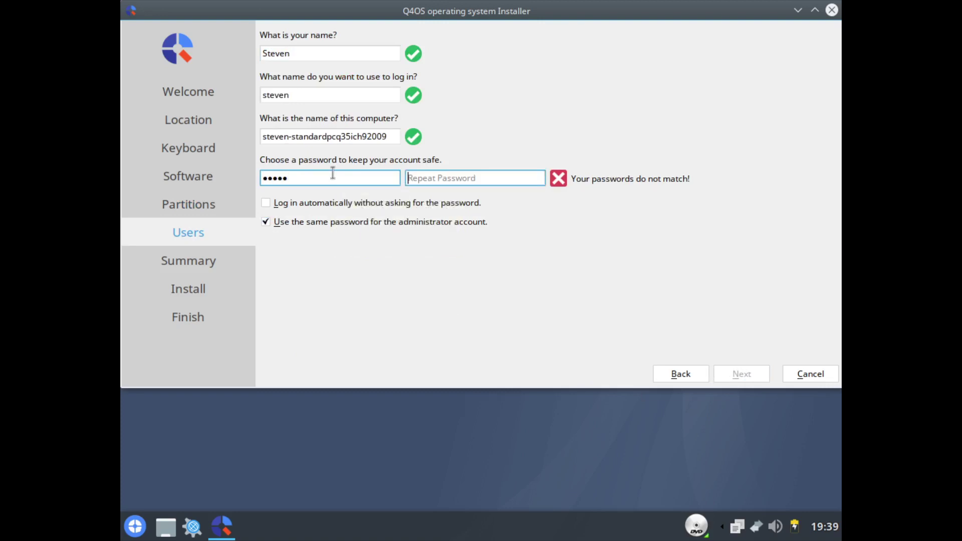
text(*****)
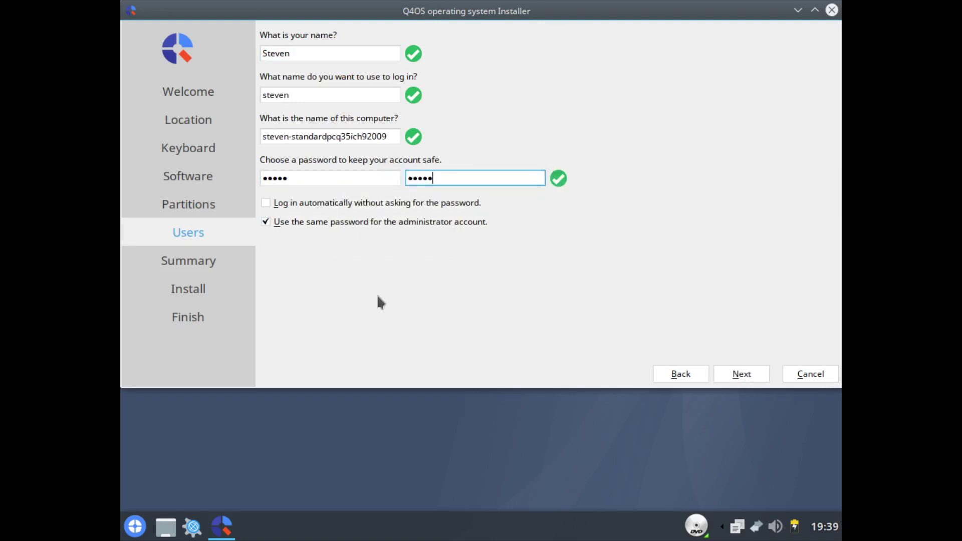
click(754, 372)
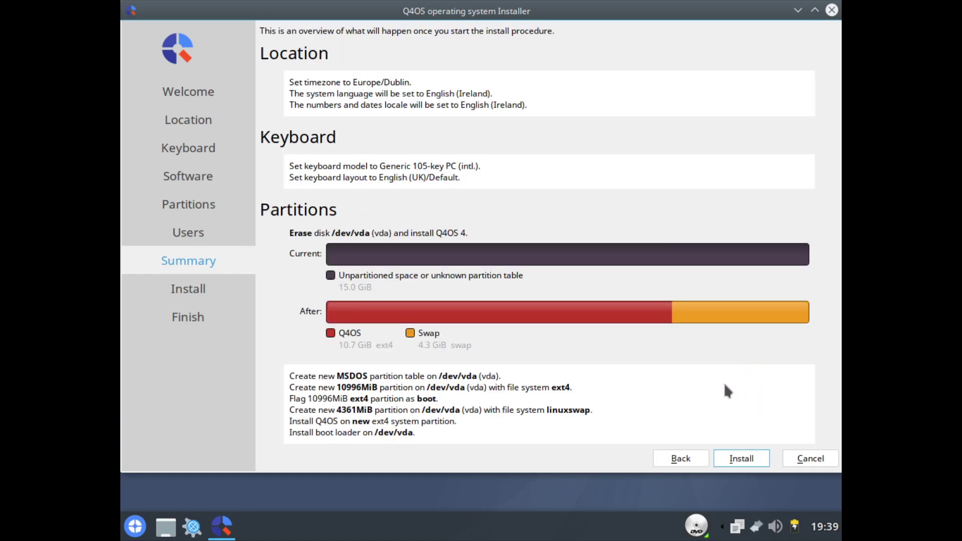
Start the installation and, once it completes, finish with Restart now enabled to boot the new system.
click(742, 460)
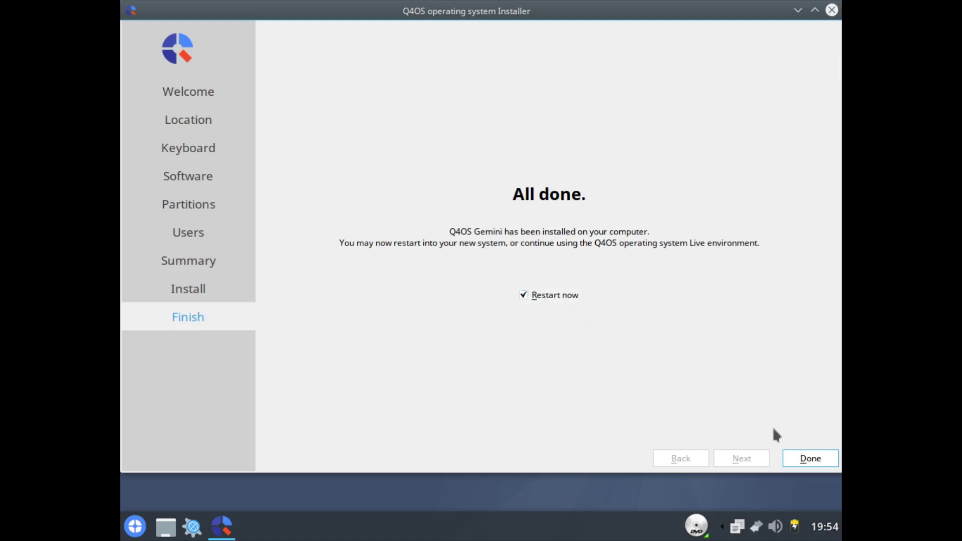
click(807, 459)
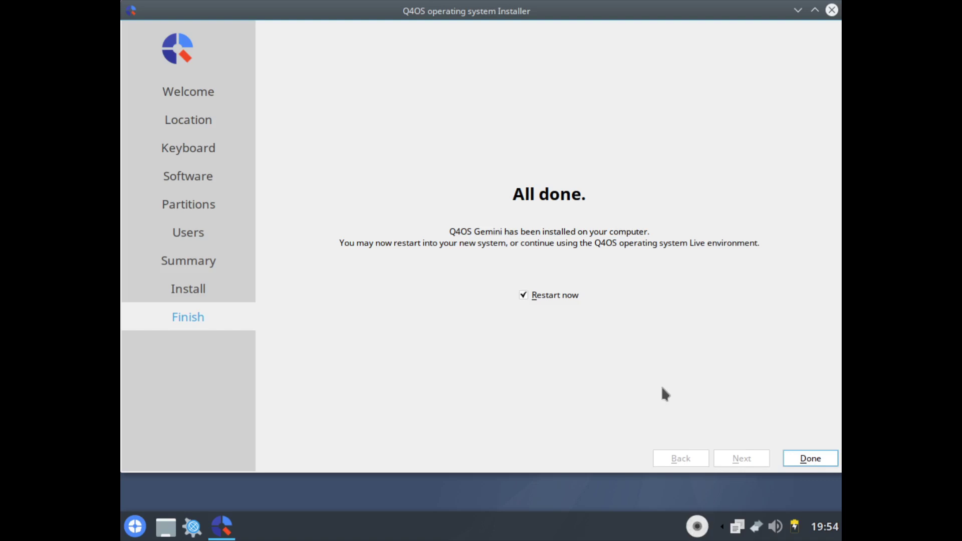
click(801, 460)
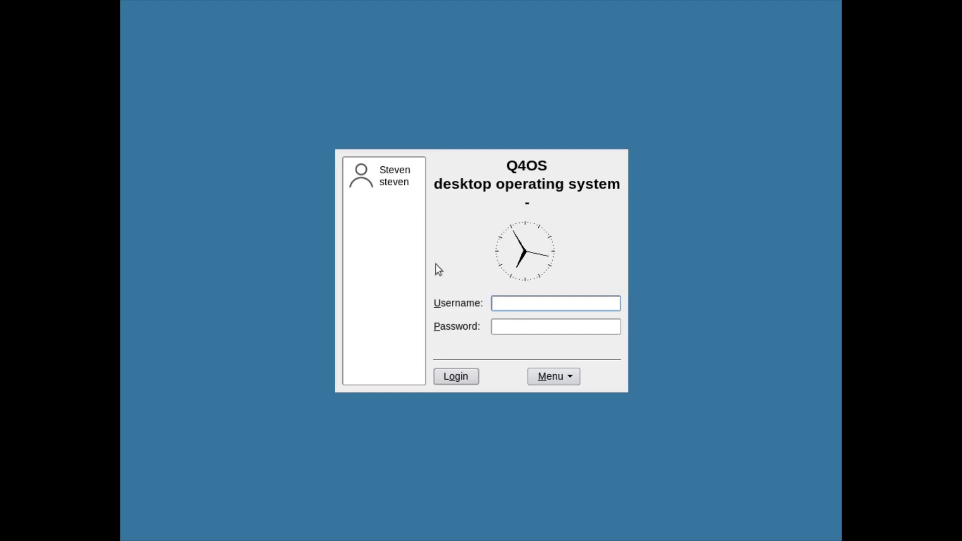
Enter the account's username and password on the login screen.
text(steven)
key(Return)
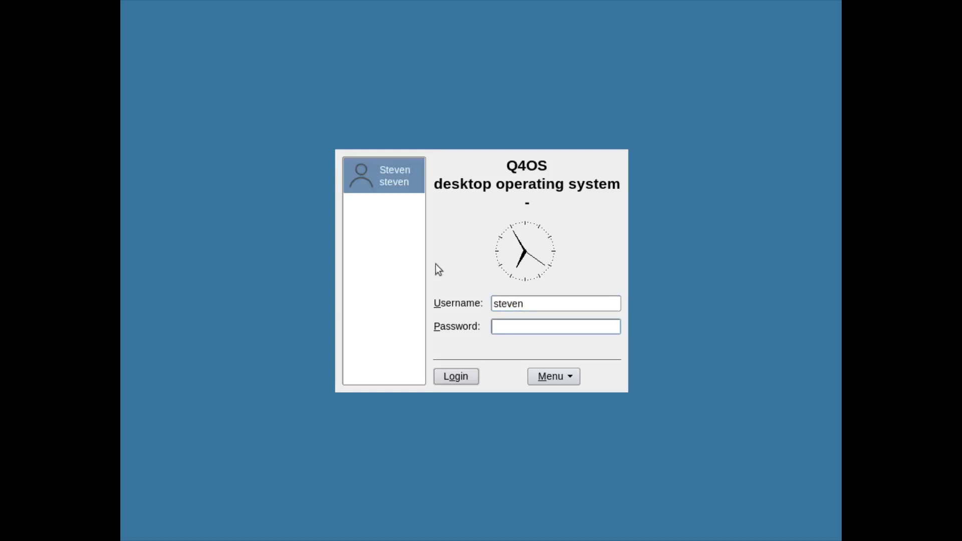
text(*****)
click(570, 380)
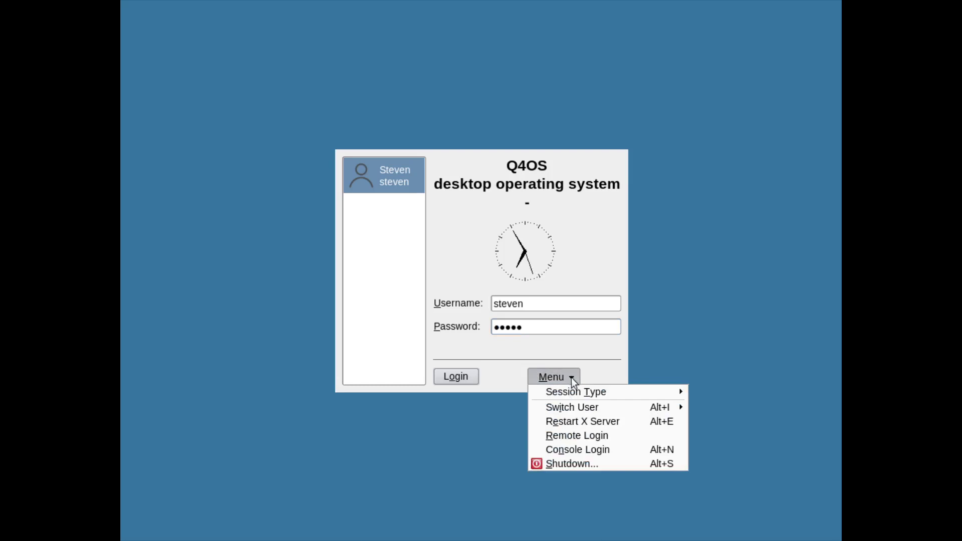
mouse_move(585, 408)
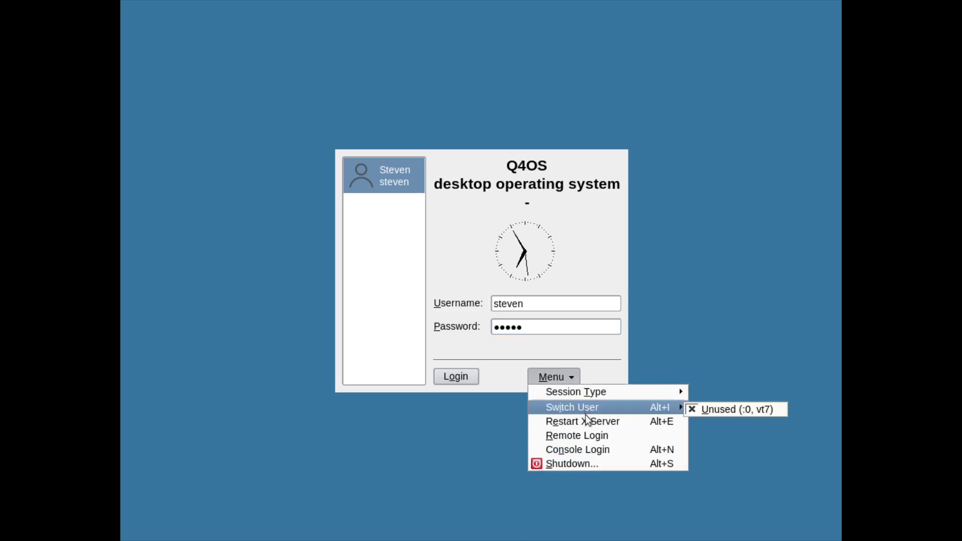
click(493, 349)
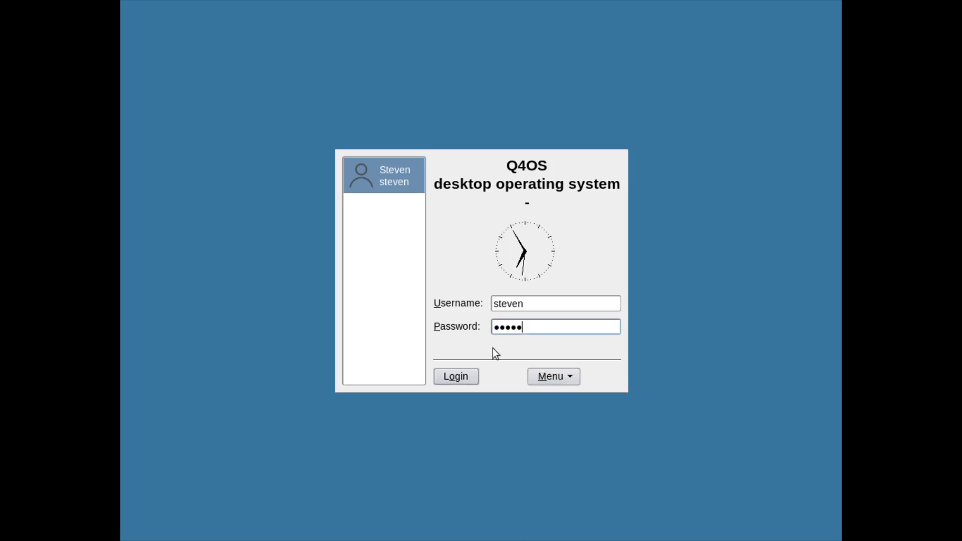
Log in and complete the first-run setup with a screen scaling factor of 1.00.
click(467, 378)
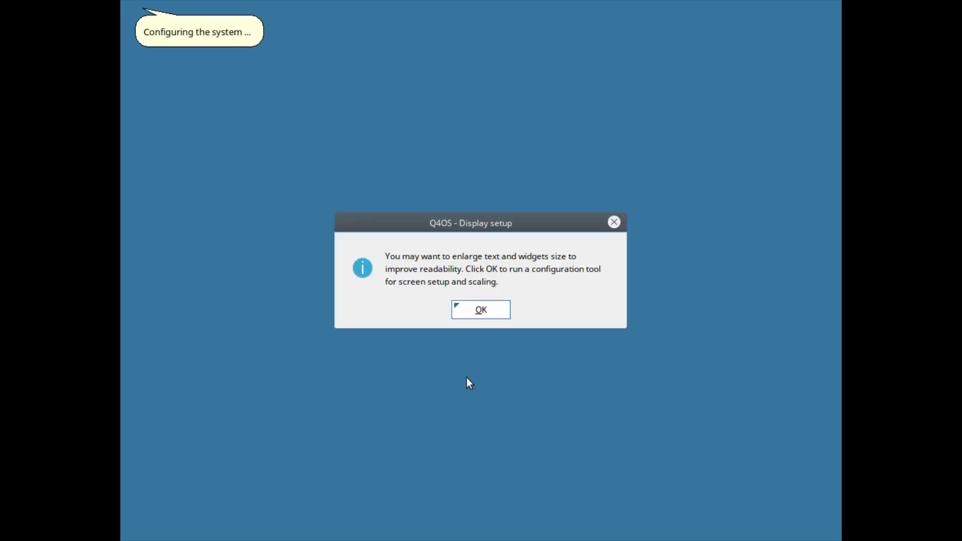
key(Return)
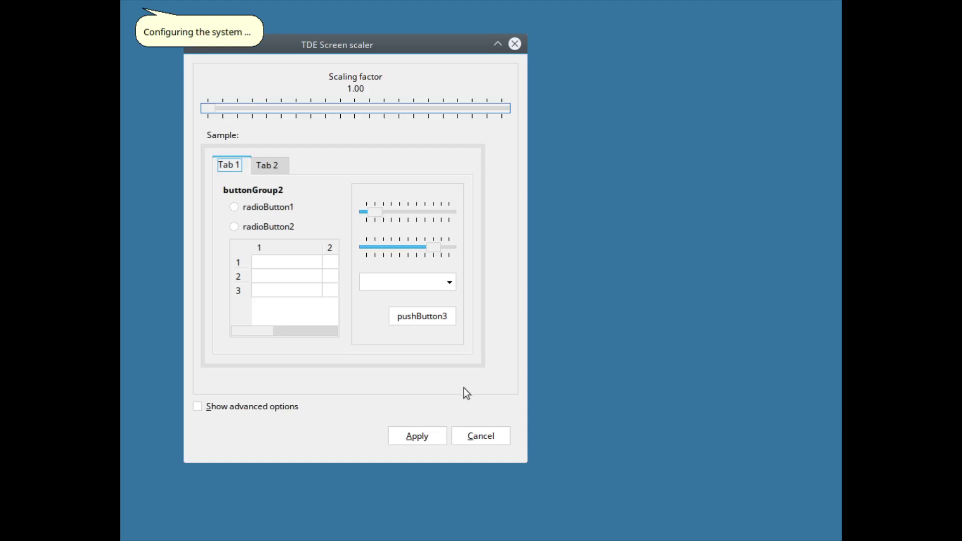
click(428, 436)
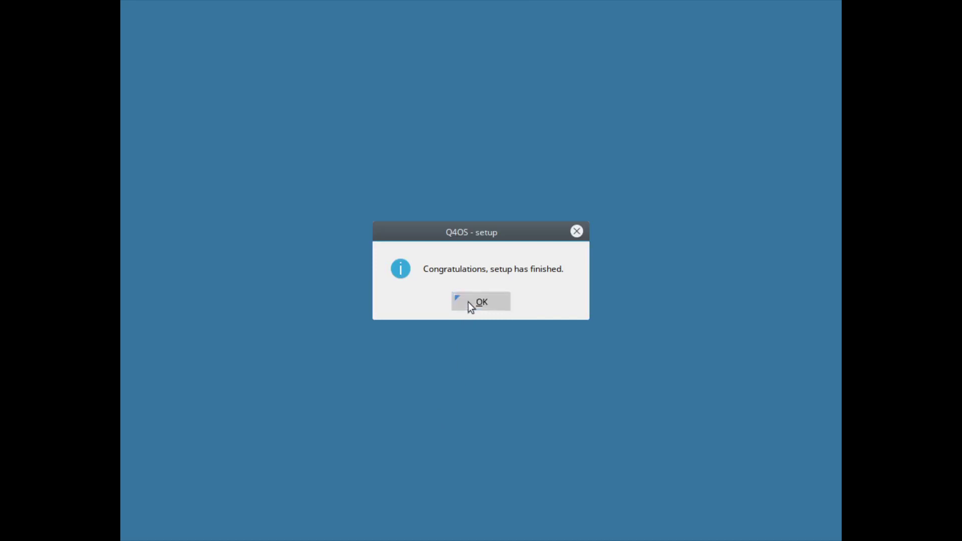
click(471, 306)
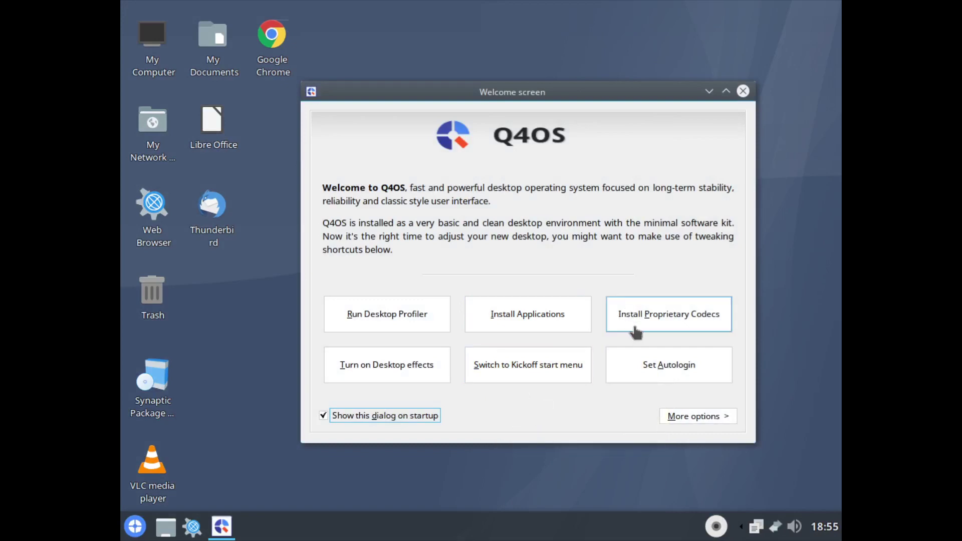
Install the proprietary multimedia codecs from the Welcome screen and finish the setup wizard.
click(650, 321)
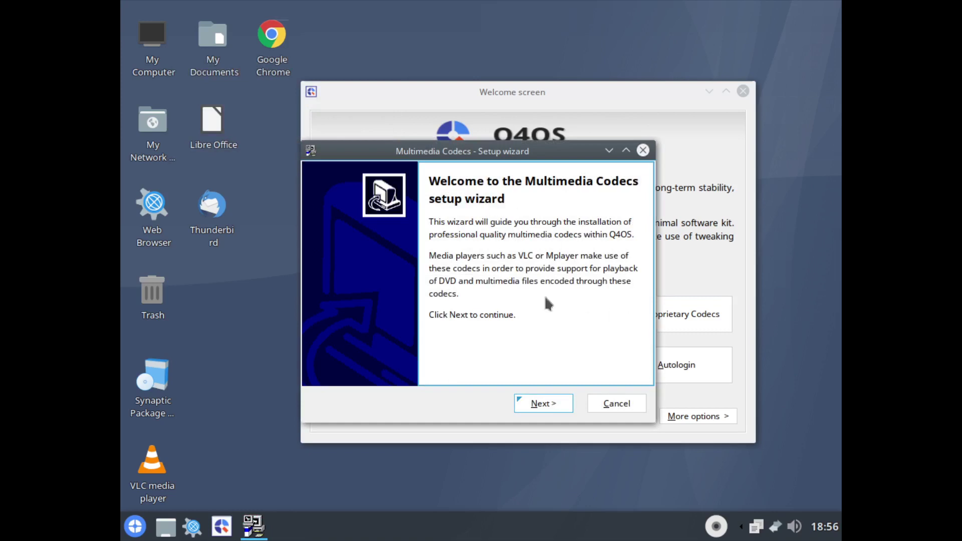
click(544, 408)
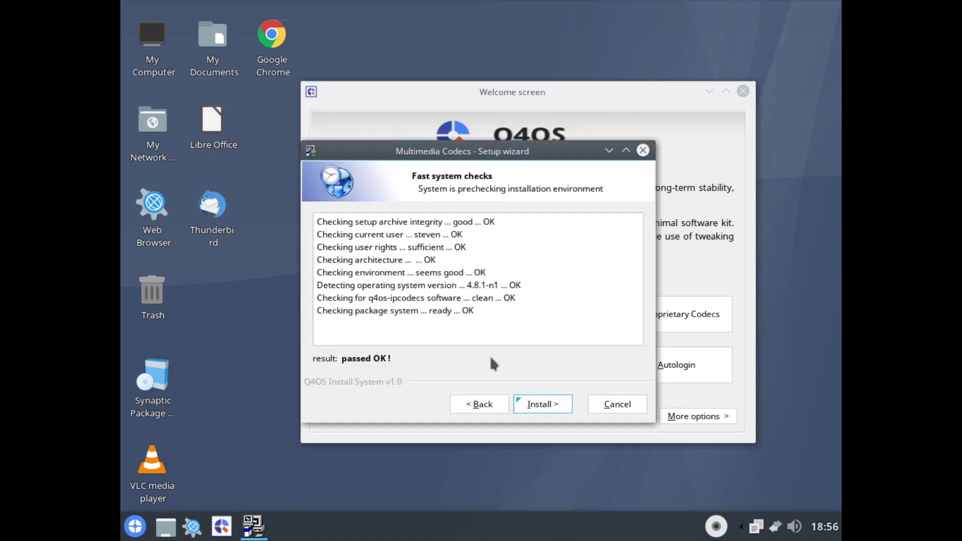
click(545, 404)
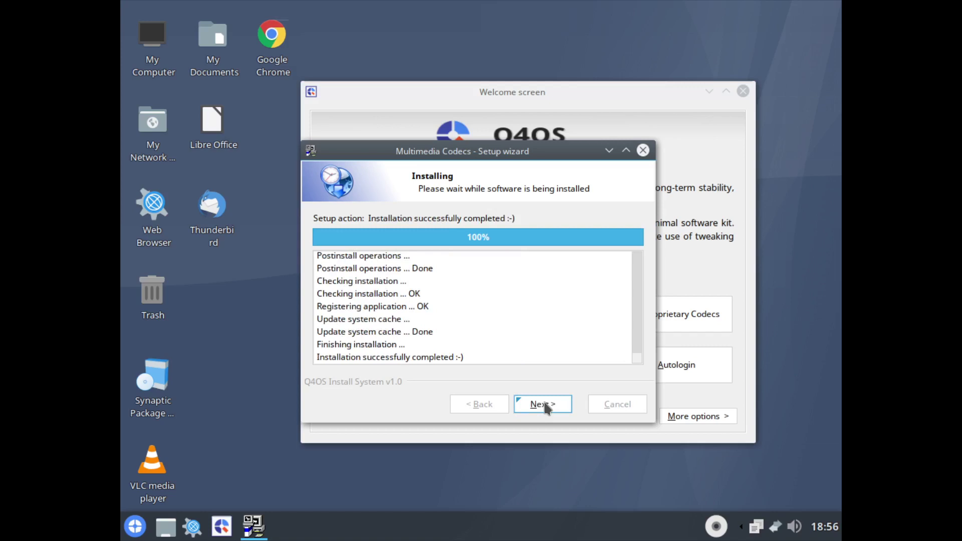
click(553, 404)
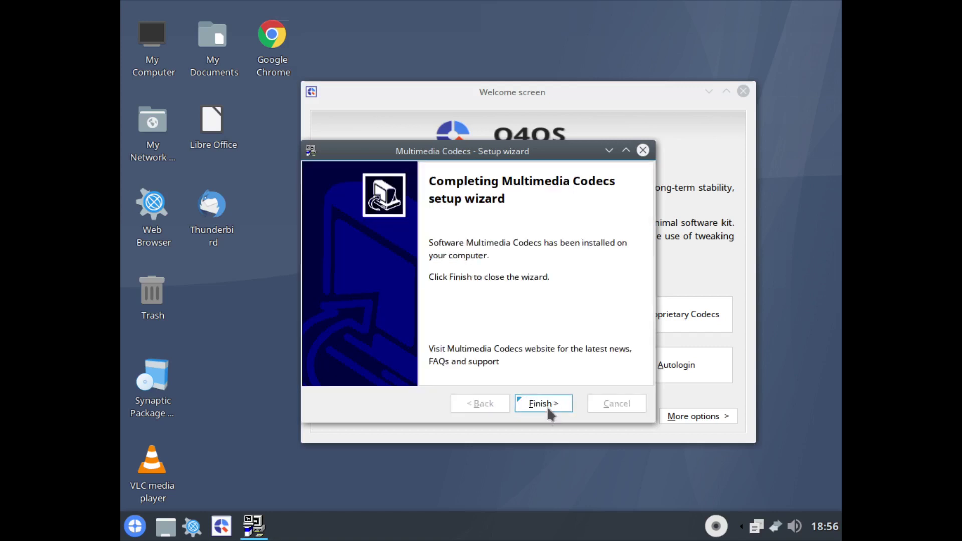
click(546, 405)
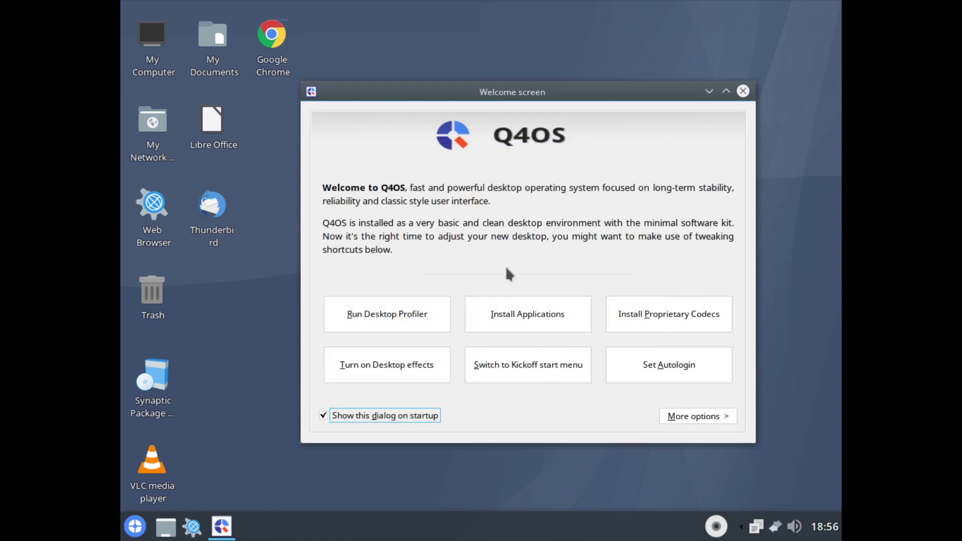
Examine the full featured and Basic software profiles in Desktop Profiler, then close it and minimise the Welcome screen.
click(408, 313)
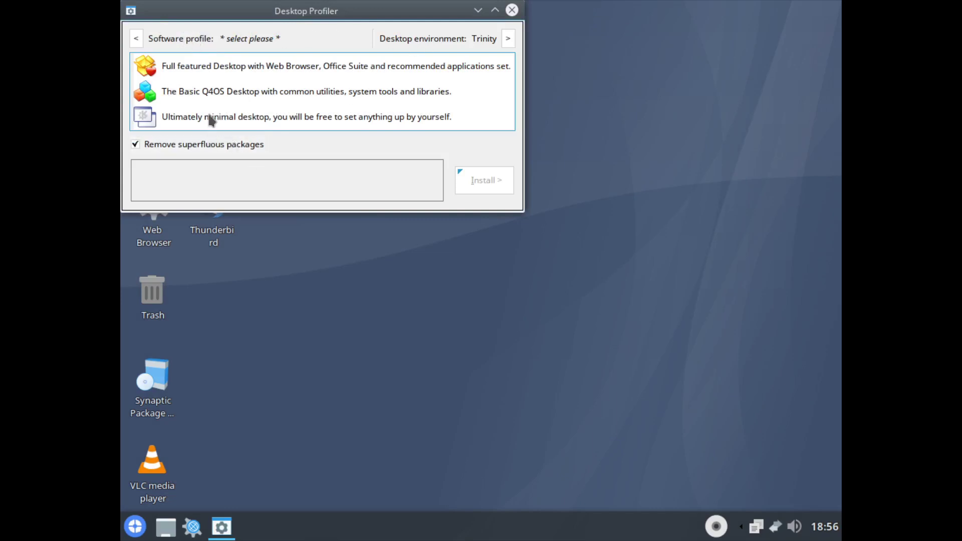
click(219, 95)
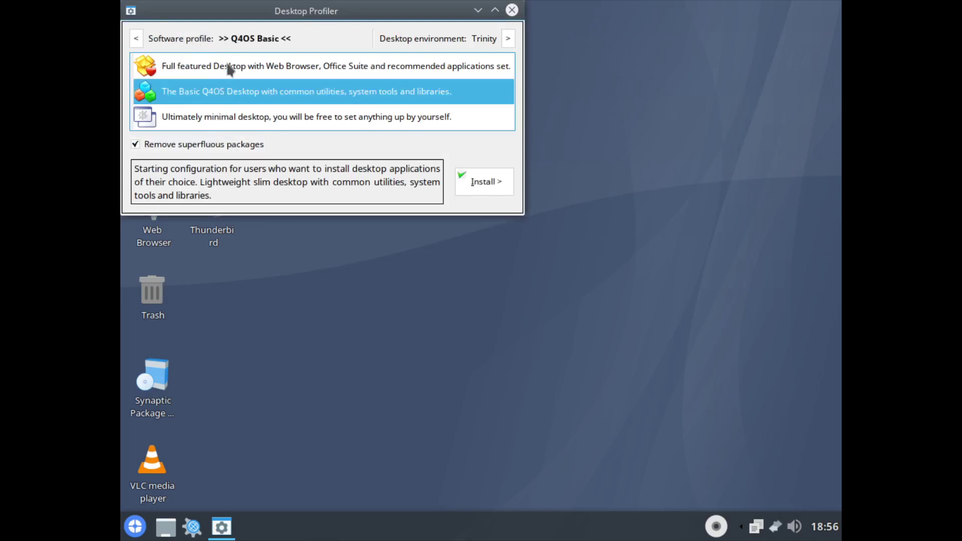
click(229, 68)
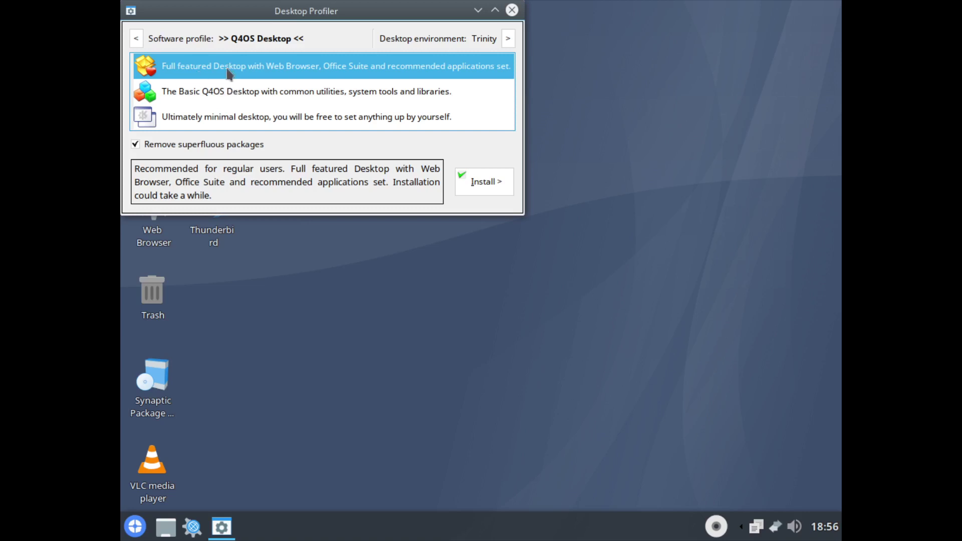
click(247, 95)
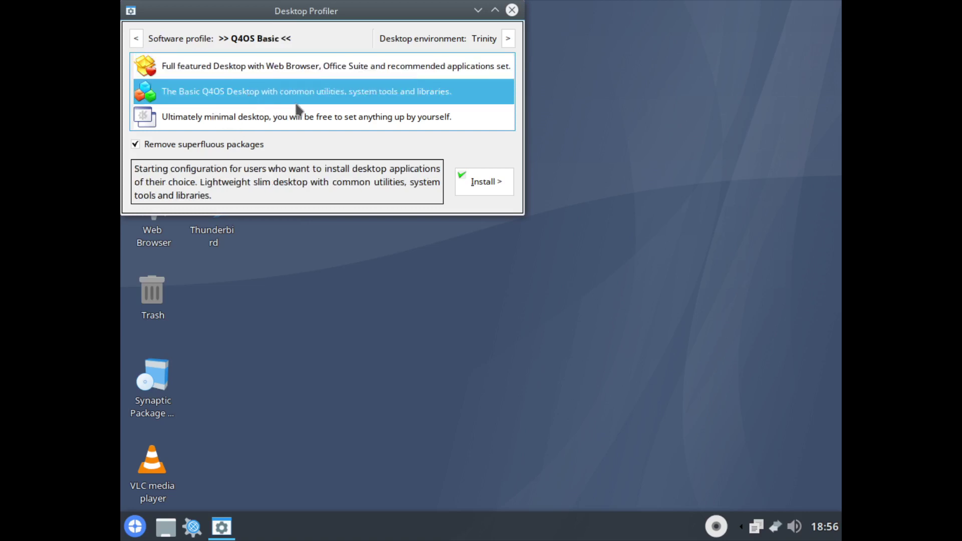
click(512, 10)
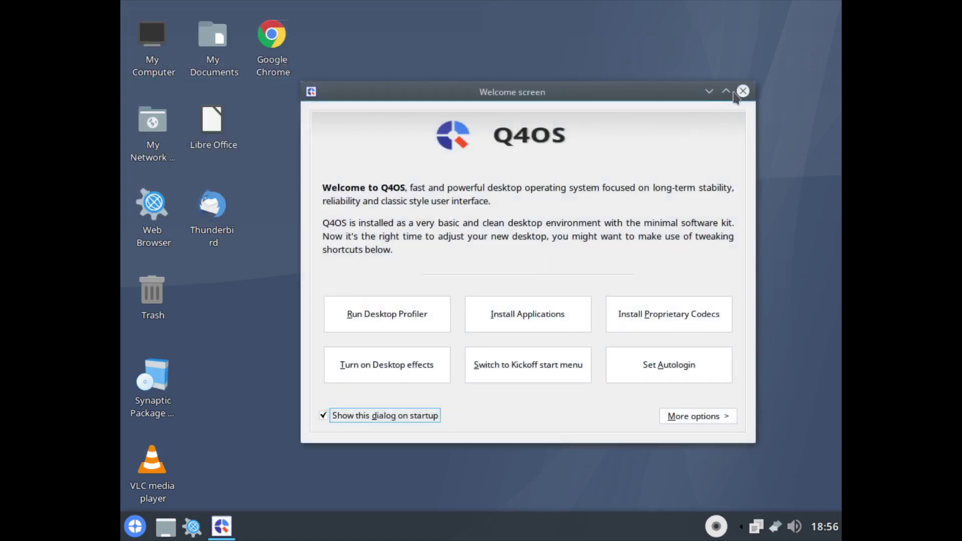
click(710, 92)
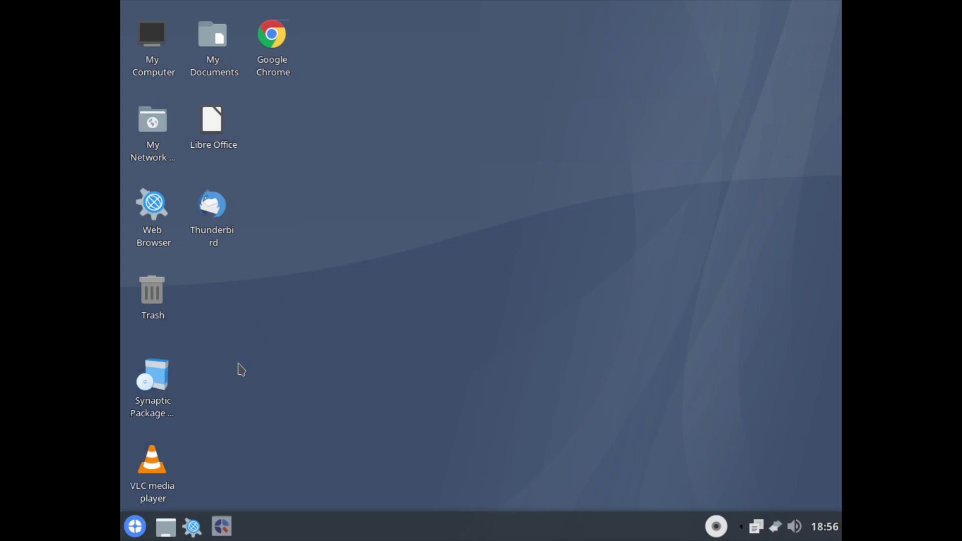
Search the start menu's applications for "displ".
click(136, 526)
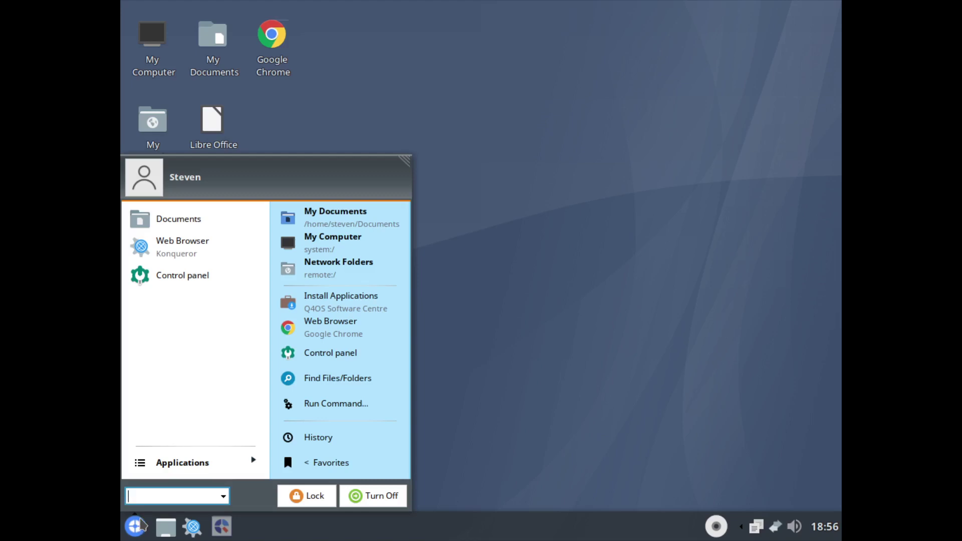
text(dis)
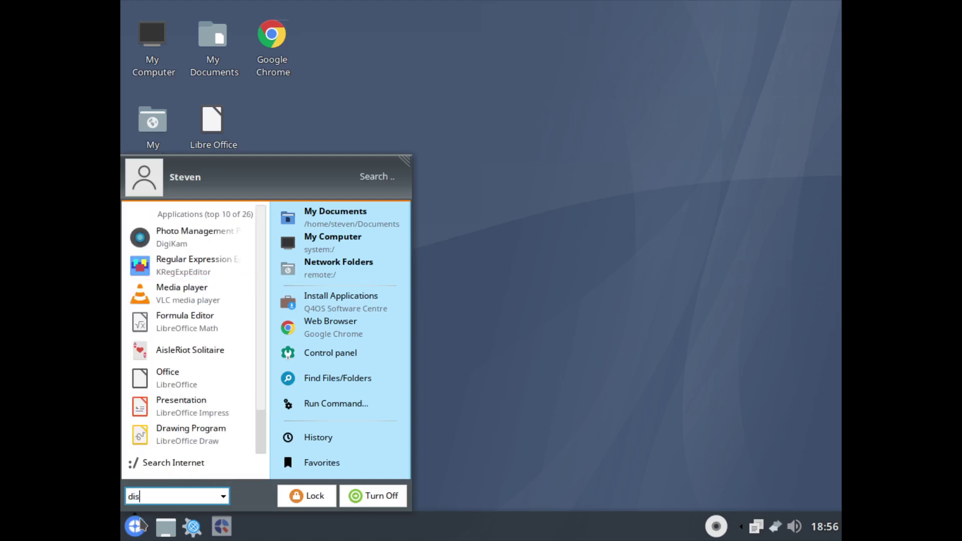
text(p)
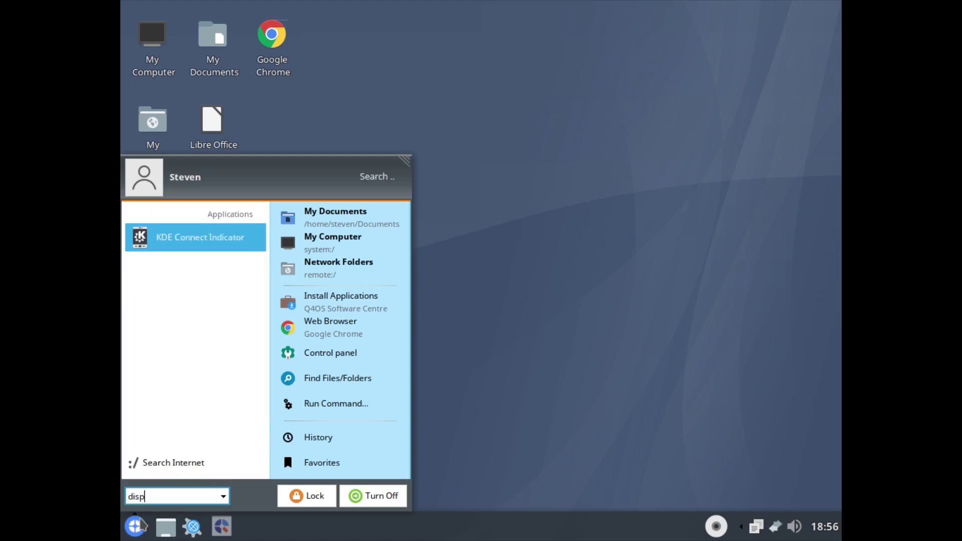
text(l)
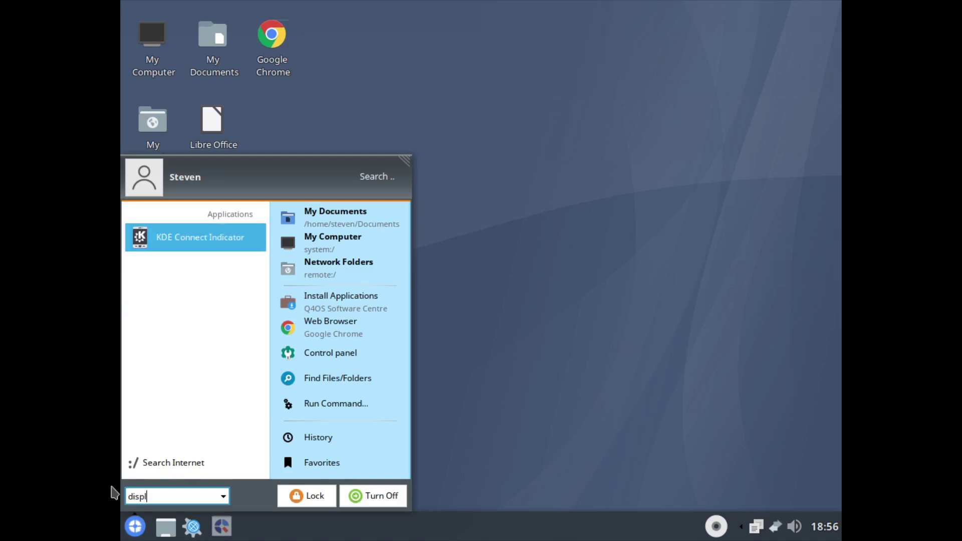
Open Monitor & Display from System Administration in the Control panel, authorising with the account password.
click(323, 353)
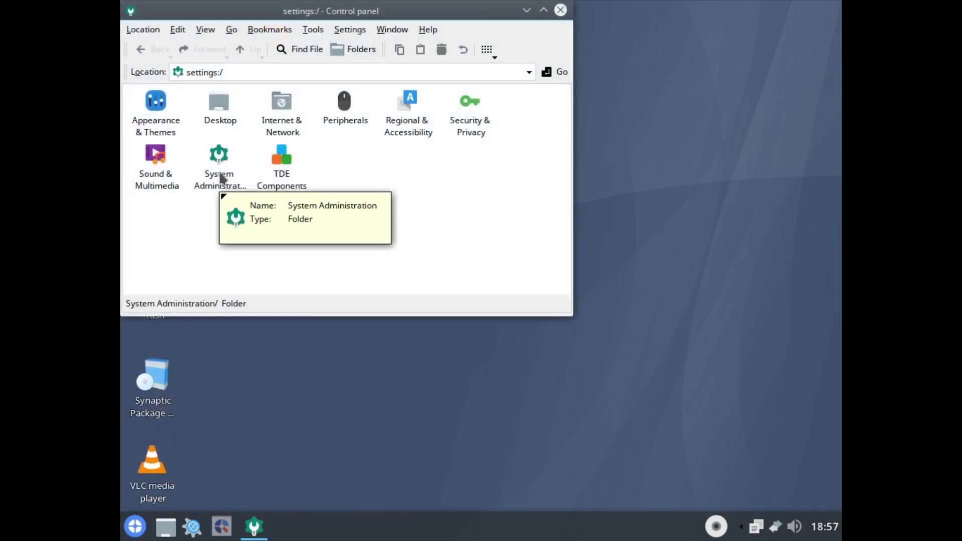
click(170, 125)
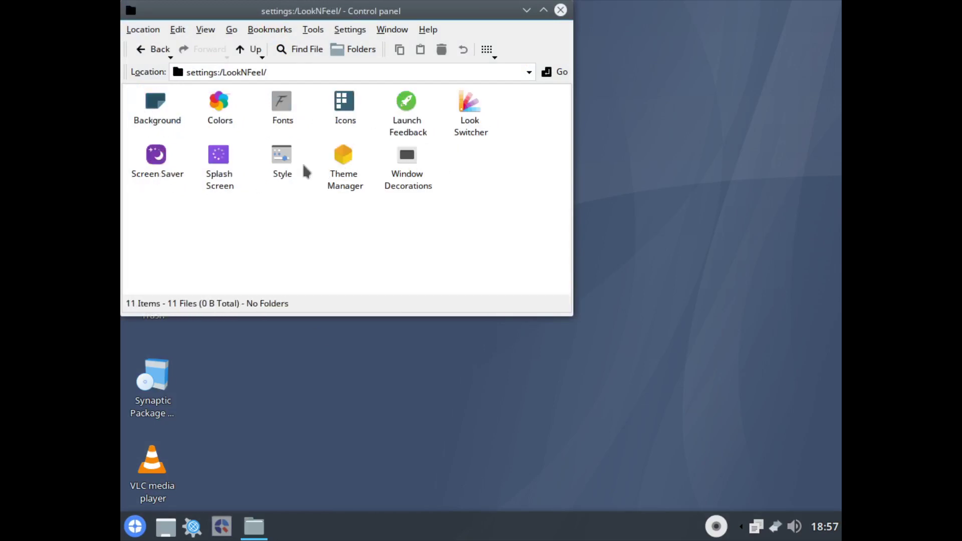
click(142, 50)
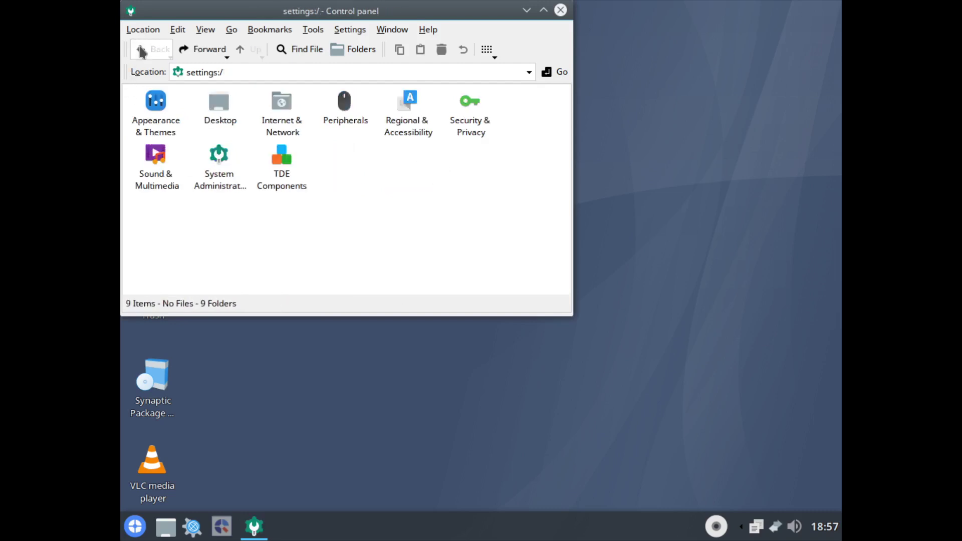
click(219, 188)
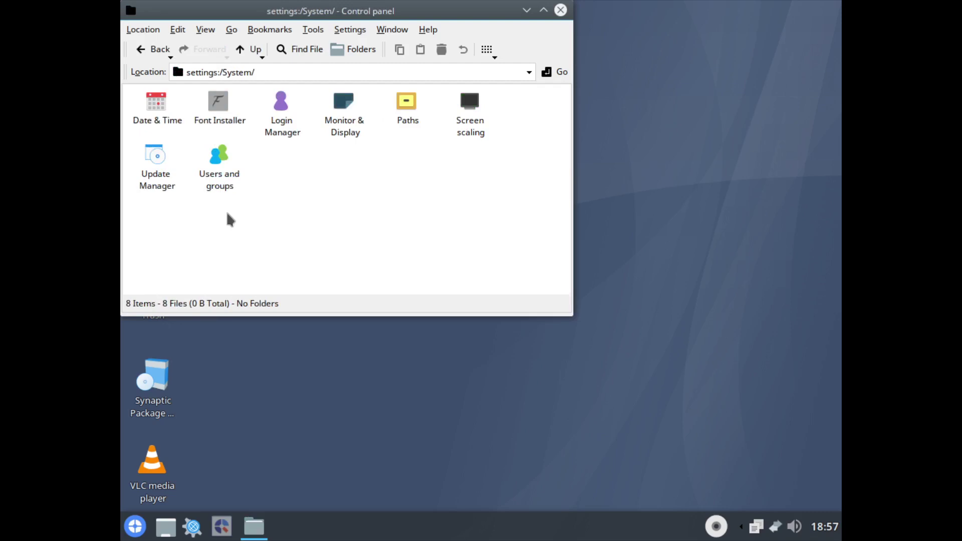
click(346, 135)
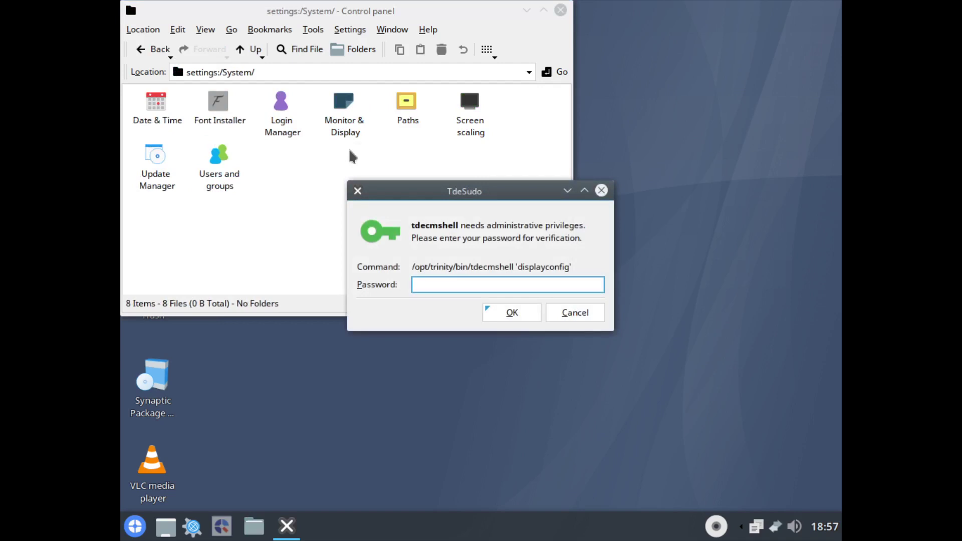
text(***)
key(Return)
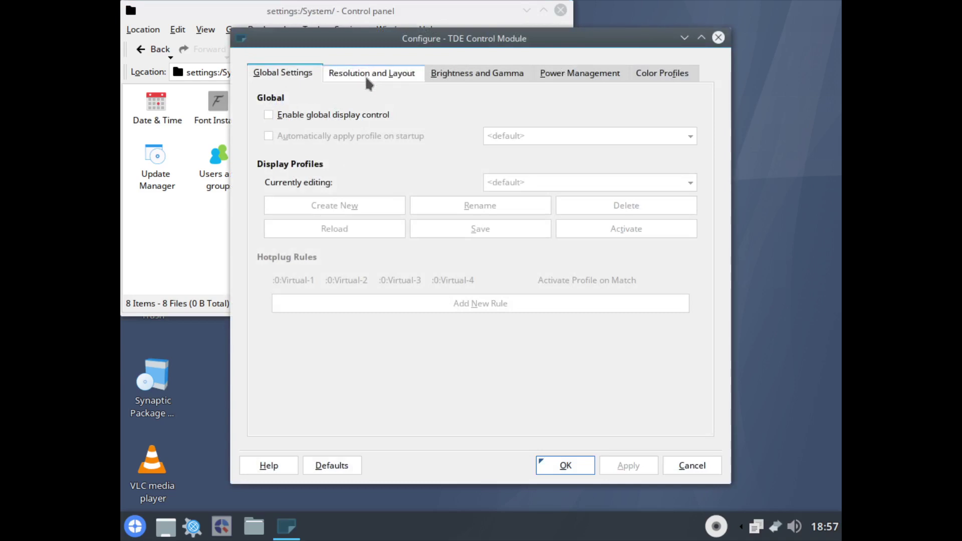
Examine the resolution, brightness, power management and color profile settings, switching global color profile support on and off again.
click(366, 76)
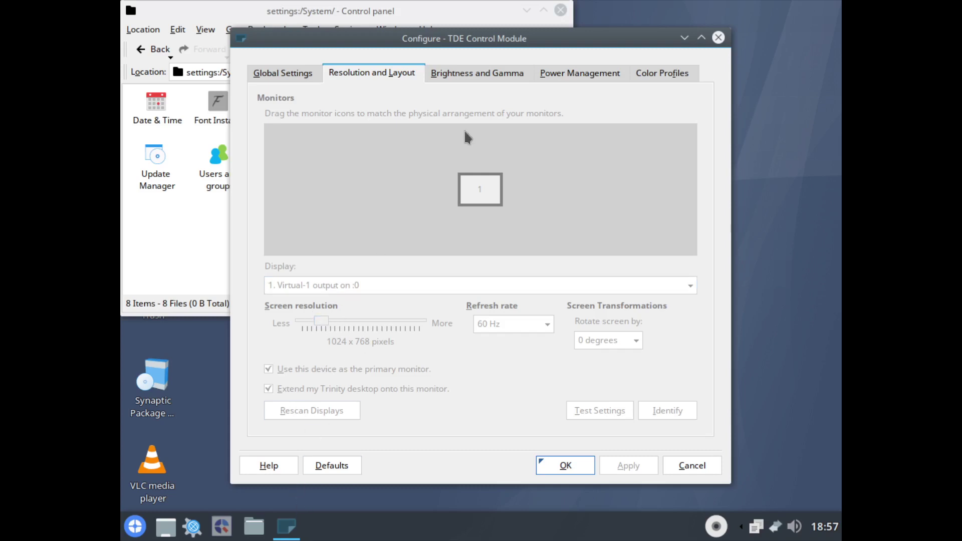
click(495, 75)
click(593, 76)
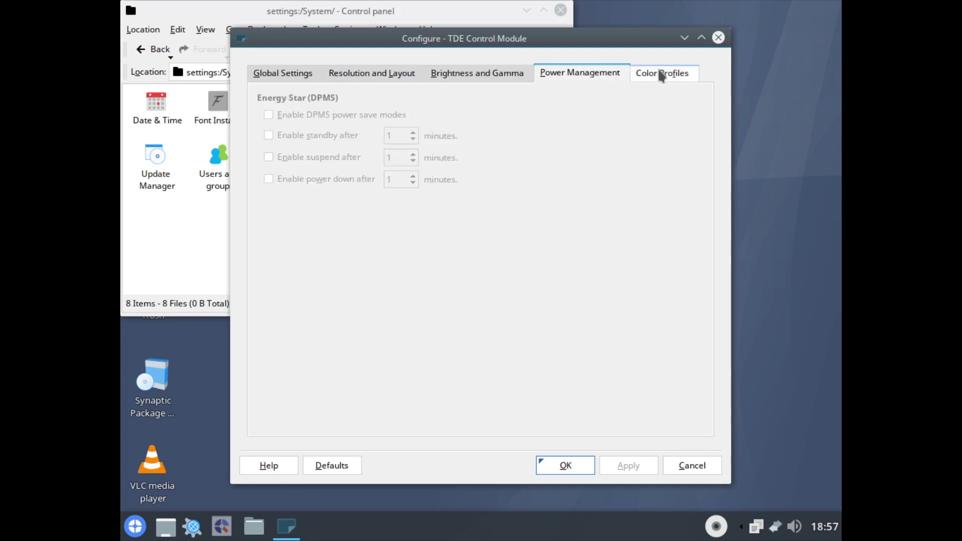
click(658, 72)
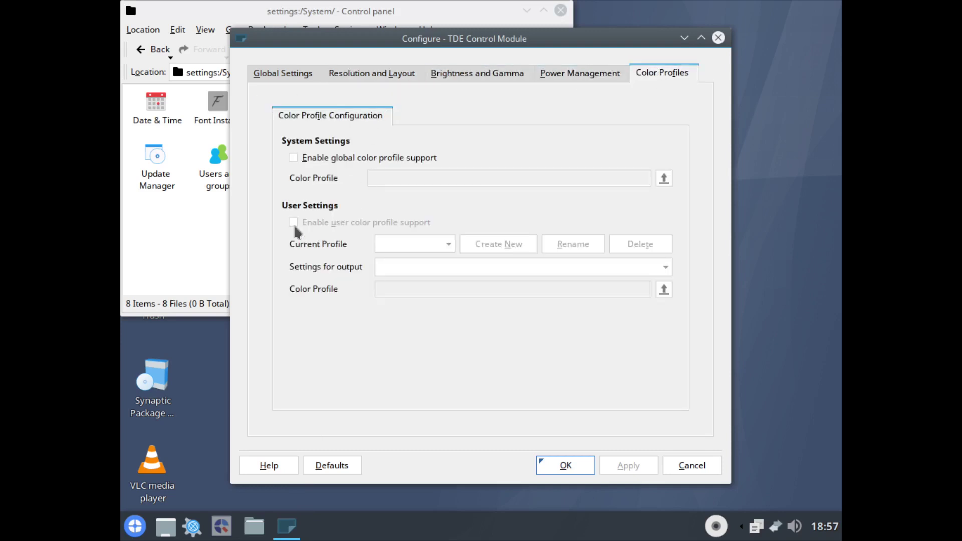
click(293, 158)
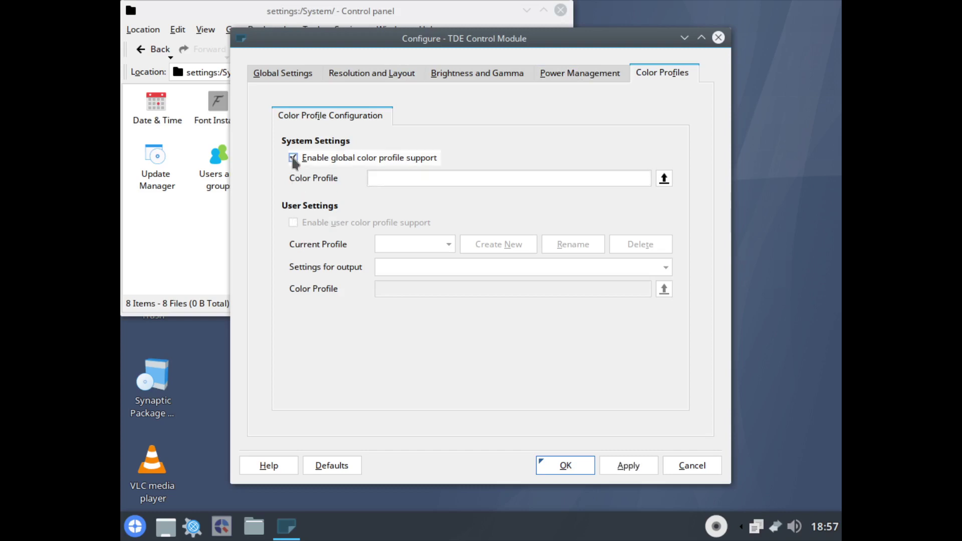
click(293, 158)
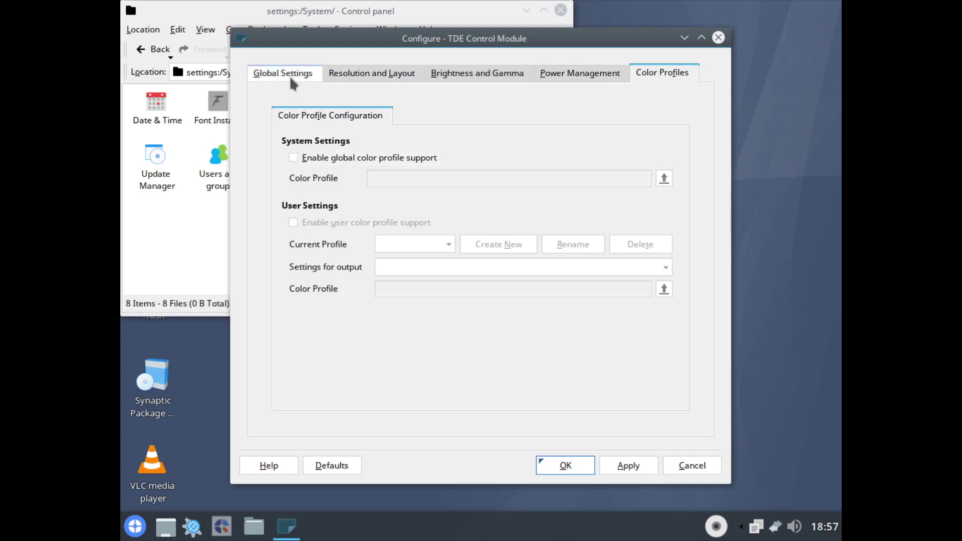
Enable global display control in the global settings, apply it and accept the configuration.
click(291, 74)
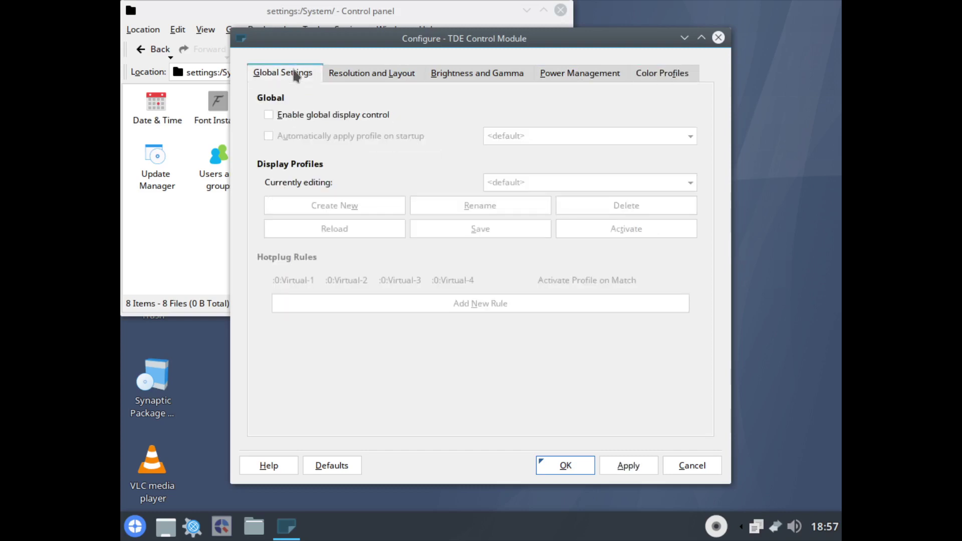
click(268, 114)
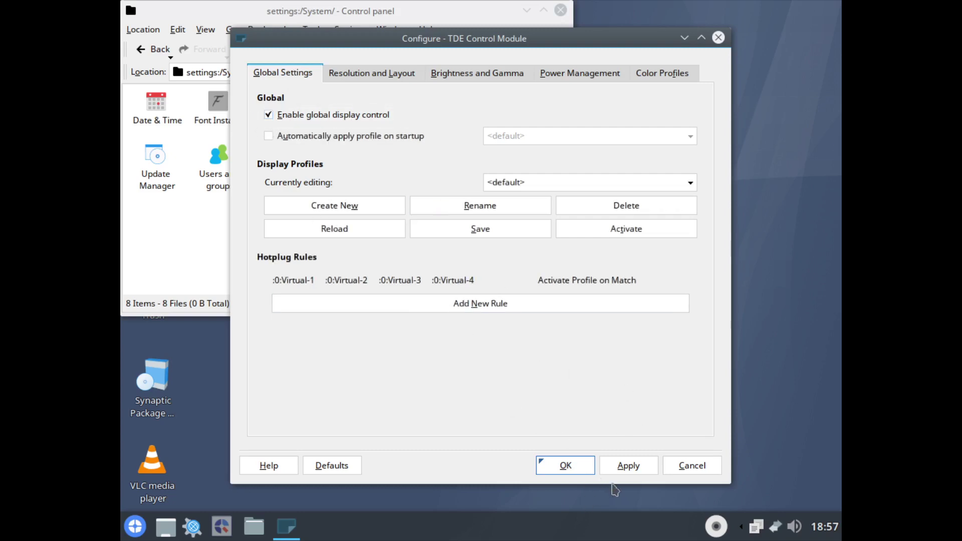
click(626, 463)
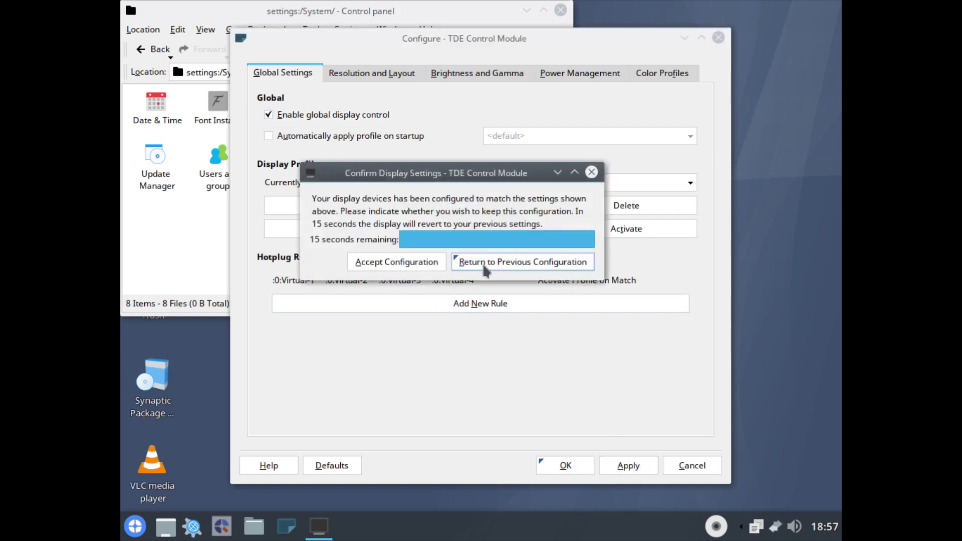
click(424, 264)
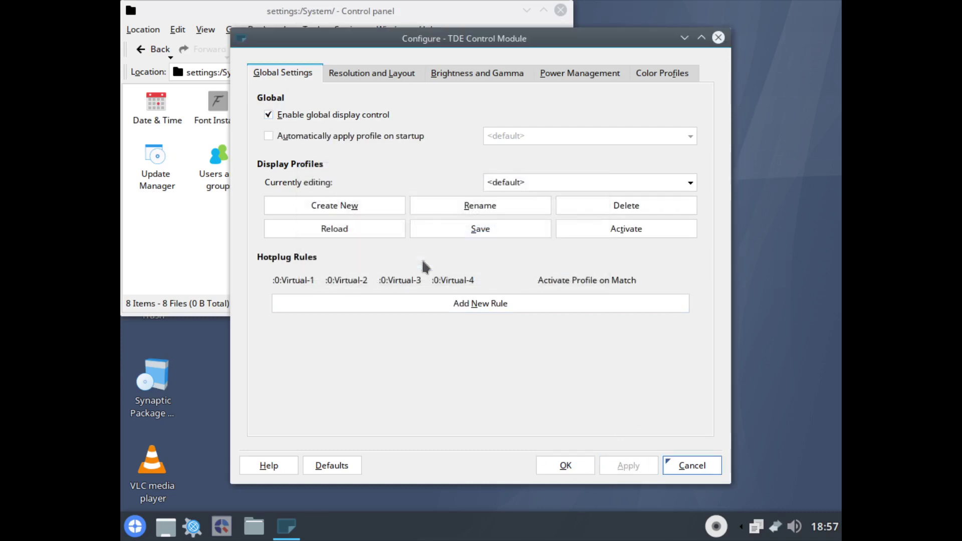
Set the screen resolution to 1920 x 1080 pixels at a 60 Hz refresh rate, apply it and accept the configuration.
click(357, 74)
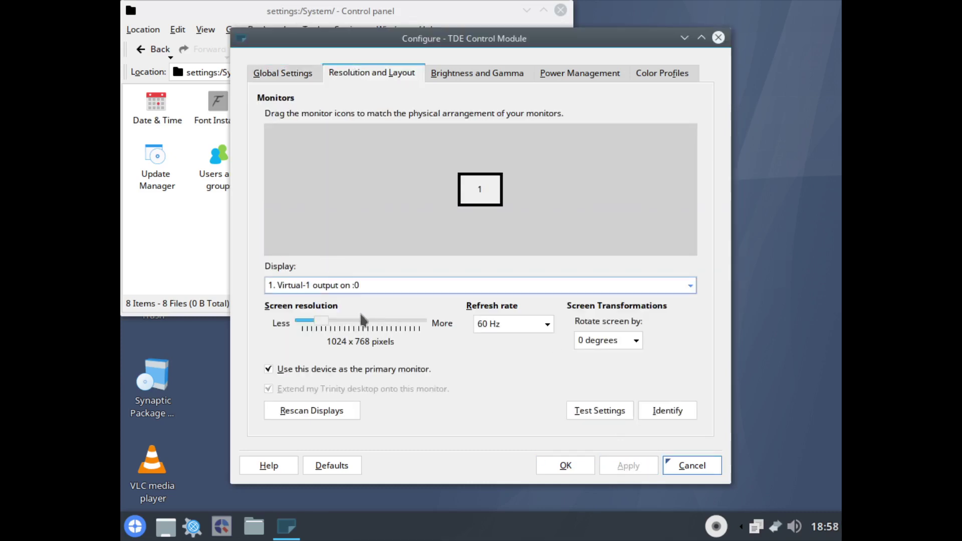
drag(321, 320, 403, 327)
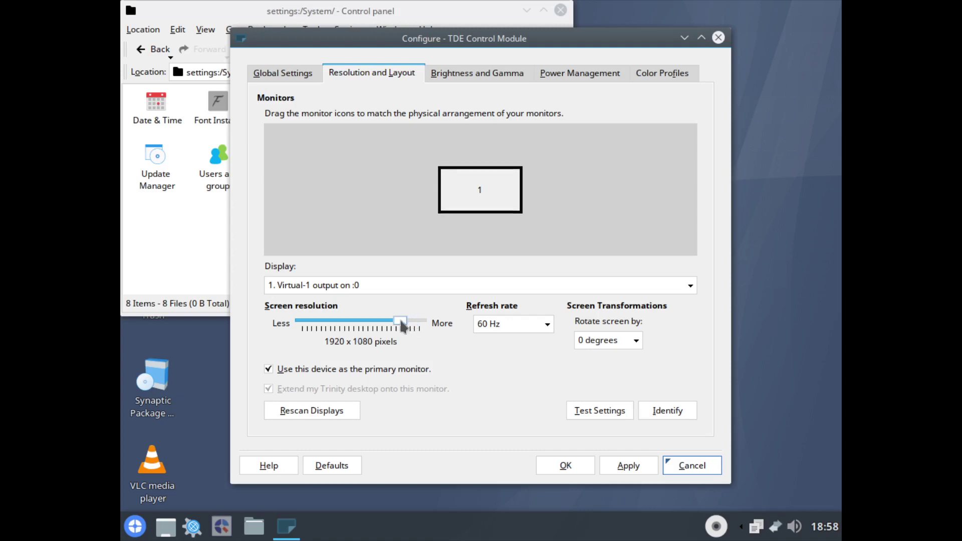
click(489, 324)
click(487, 340)
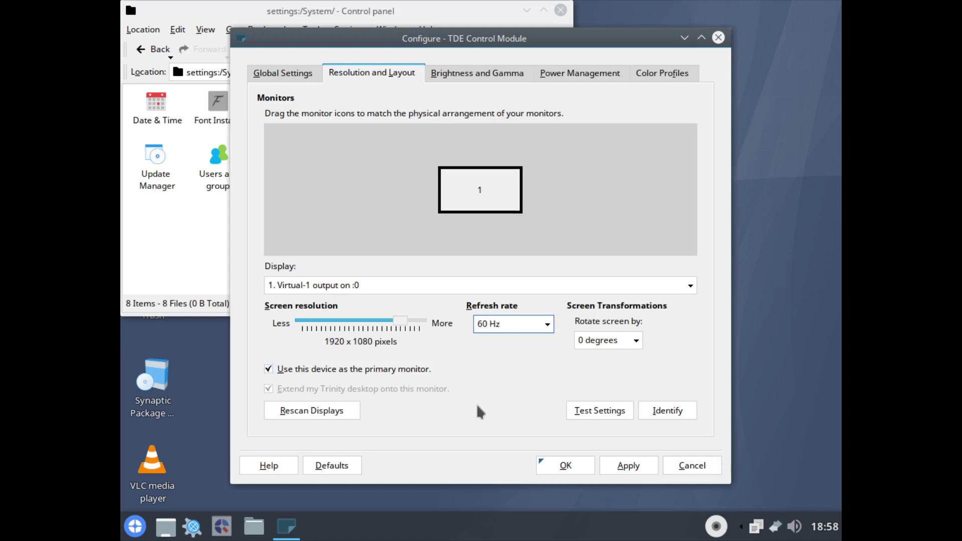
click(622, 468)
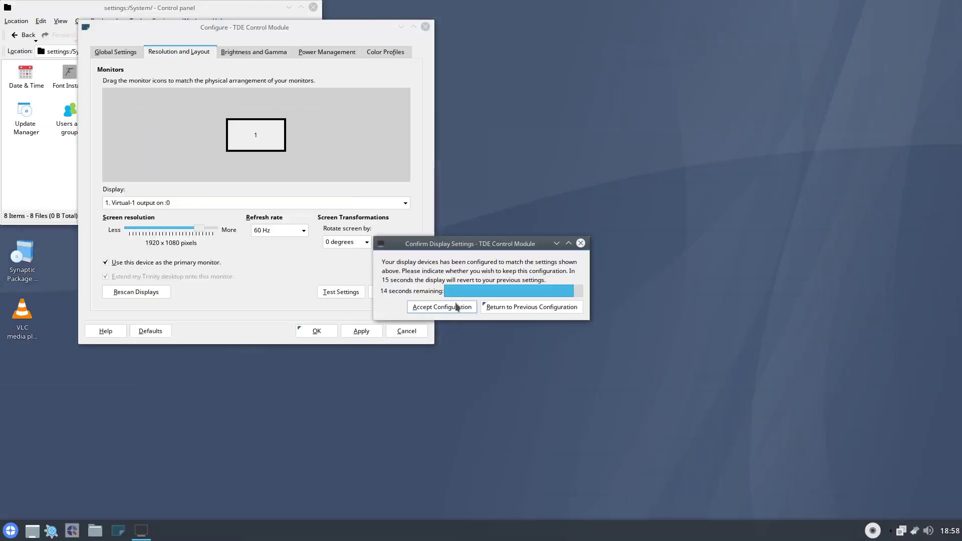
click(457, 307)
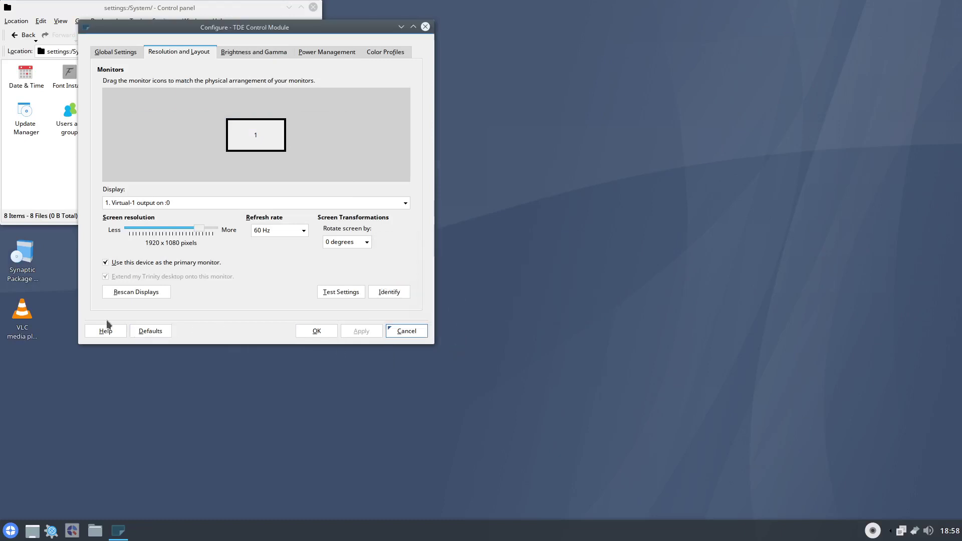
Accept and close the display configuration, return to the Control panel overview and close the Control panel.
drag(212, 21, 536, 10)
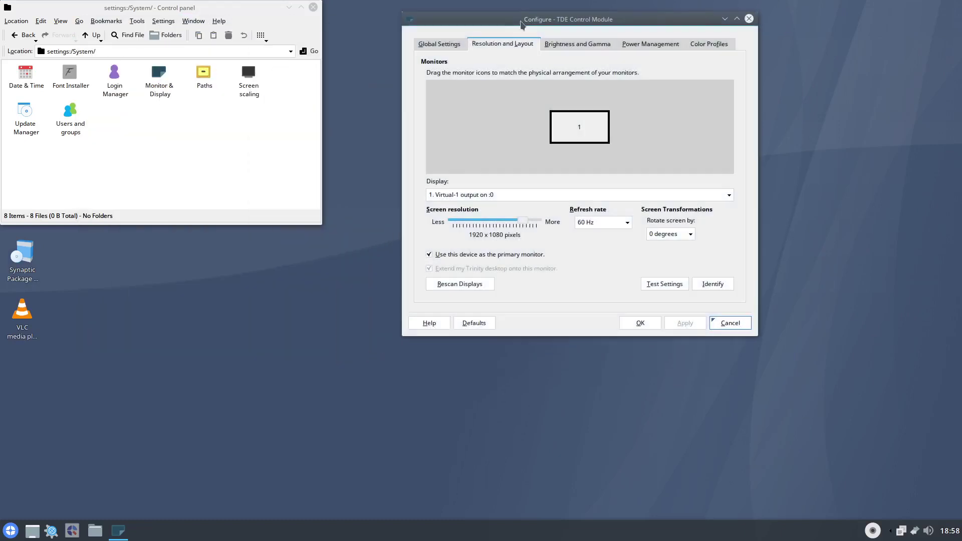
click(638, 324)
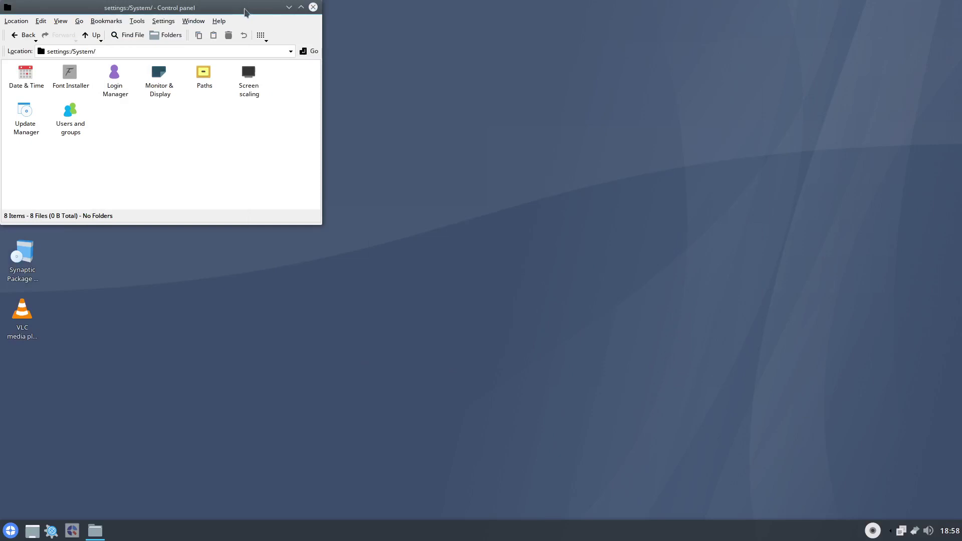
drag(245, 11, 597, 86)
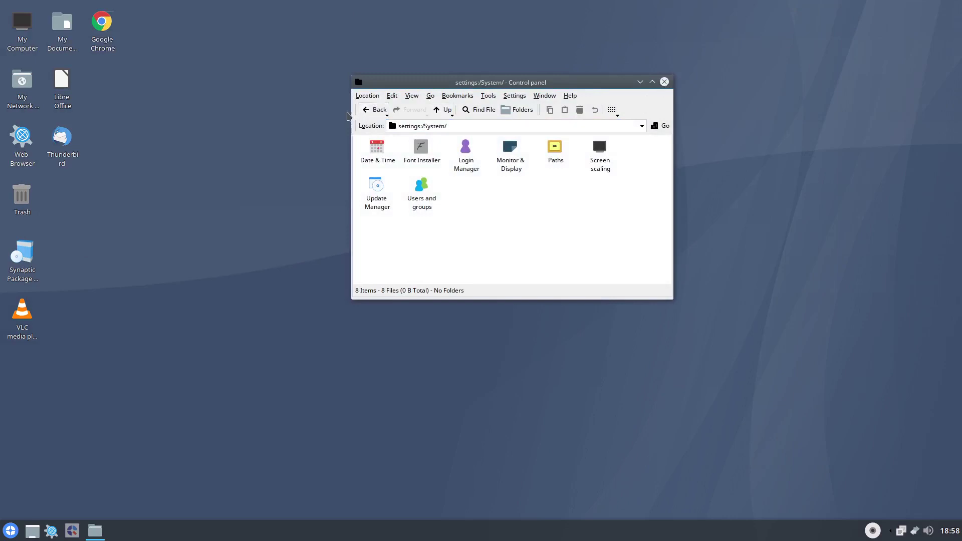
click(369, 112)
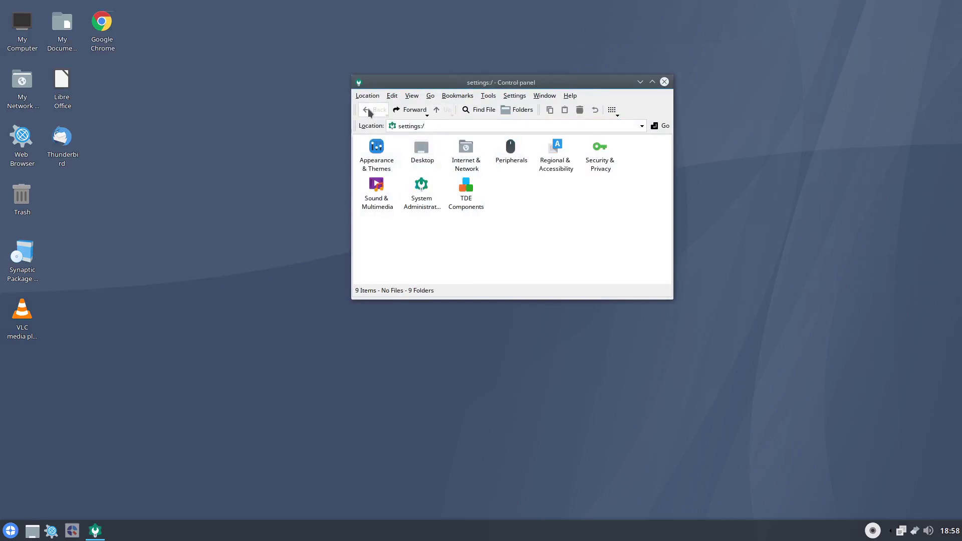
click(665, 82)
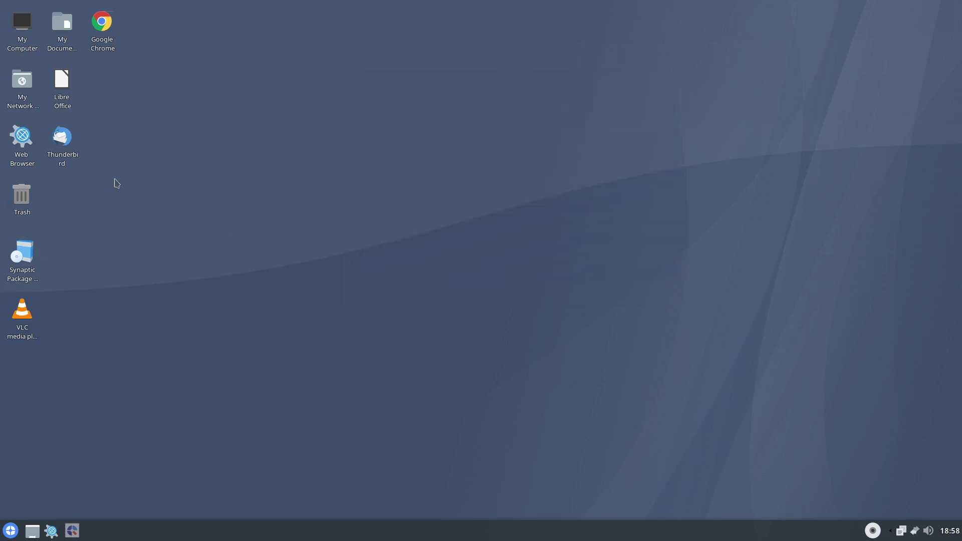
Launch Google Chrome, accept it as default browser with usage statistics and crash reports enabled, view it maximised and close it.
double_click(102, 30)
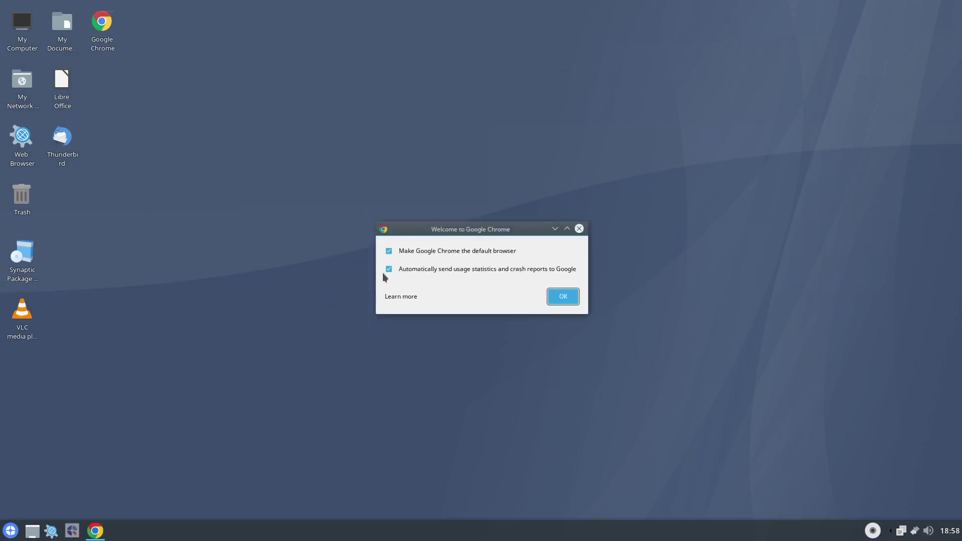
click(563, 297)
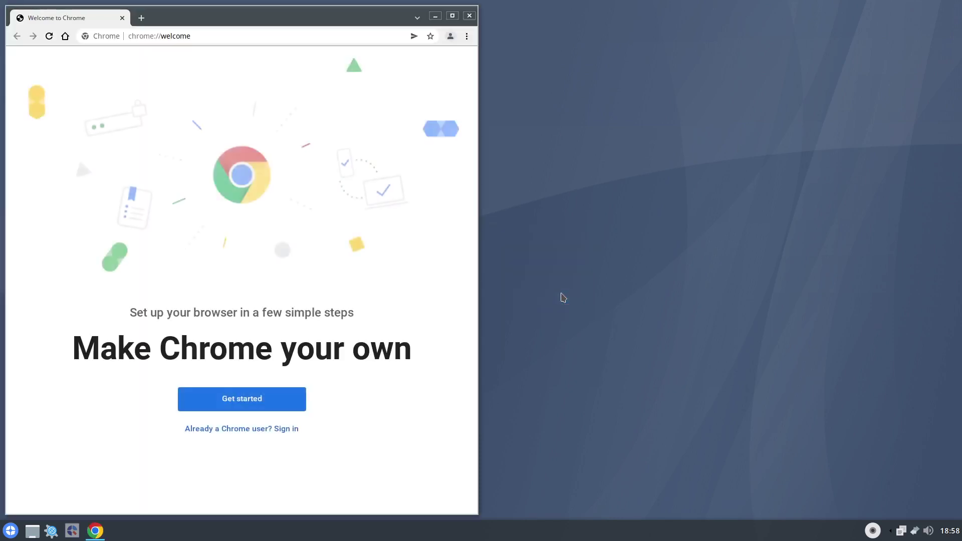
click(453, 16)
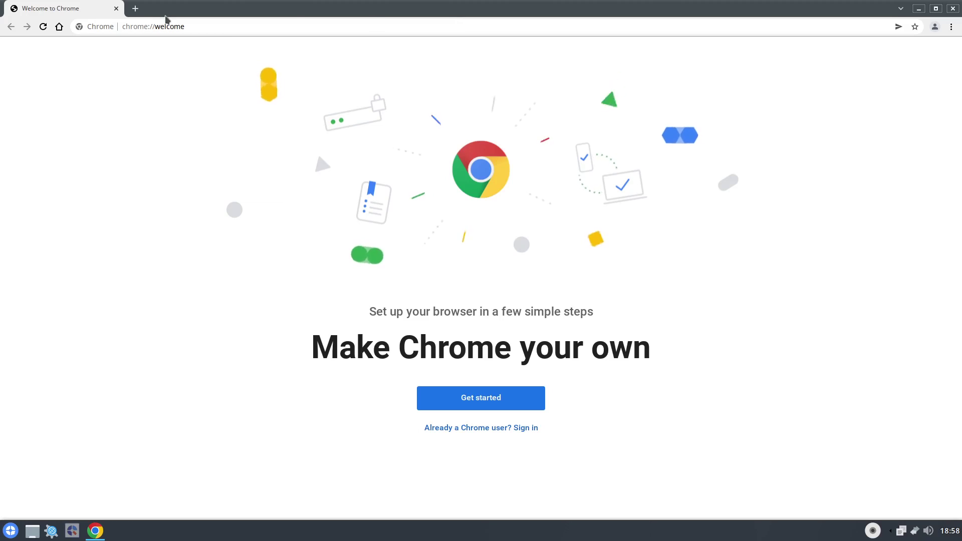
click(138, 24)
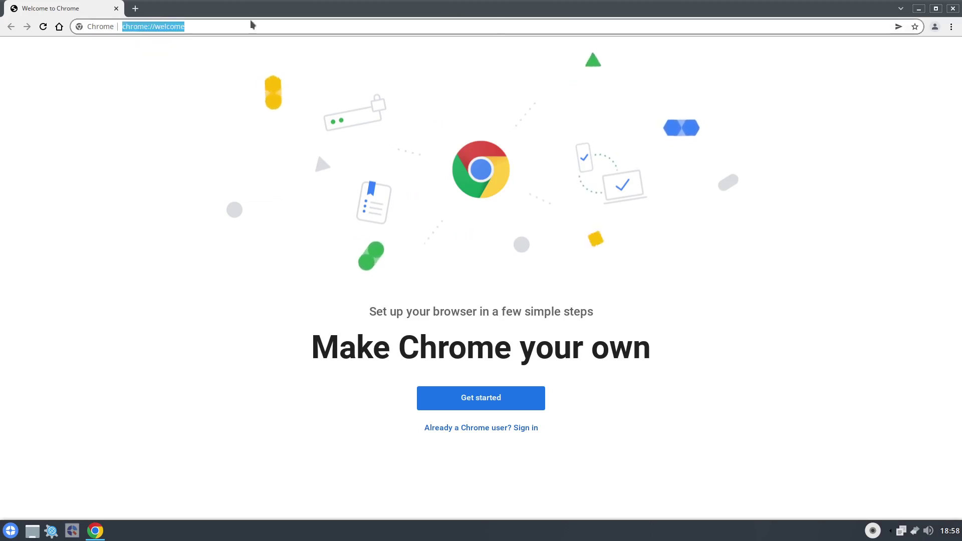
click(954, 9)
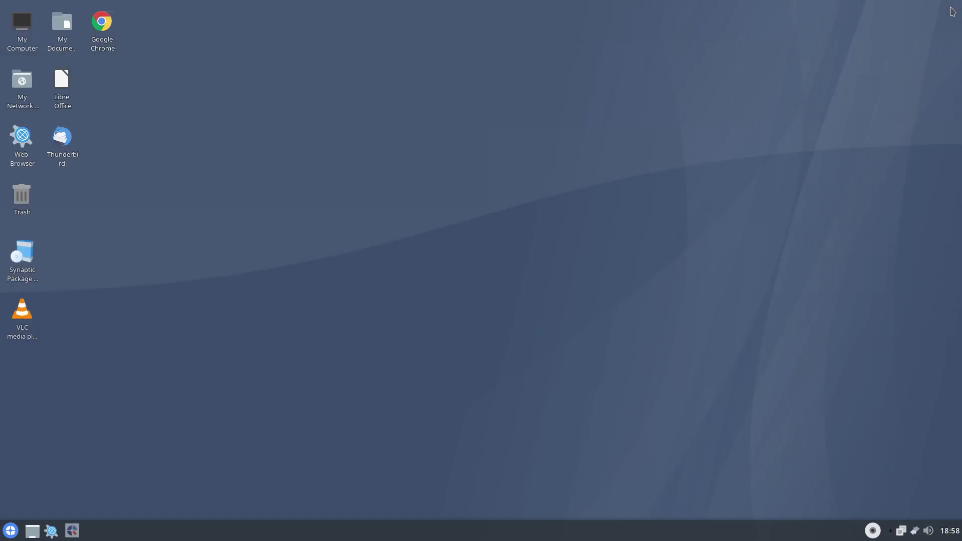
Examine the installed programs under Accessories, looking through the Games and Internet categories and the KDE group within Internet.
click(6, 532)
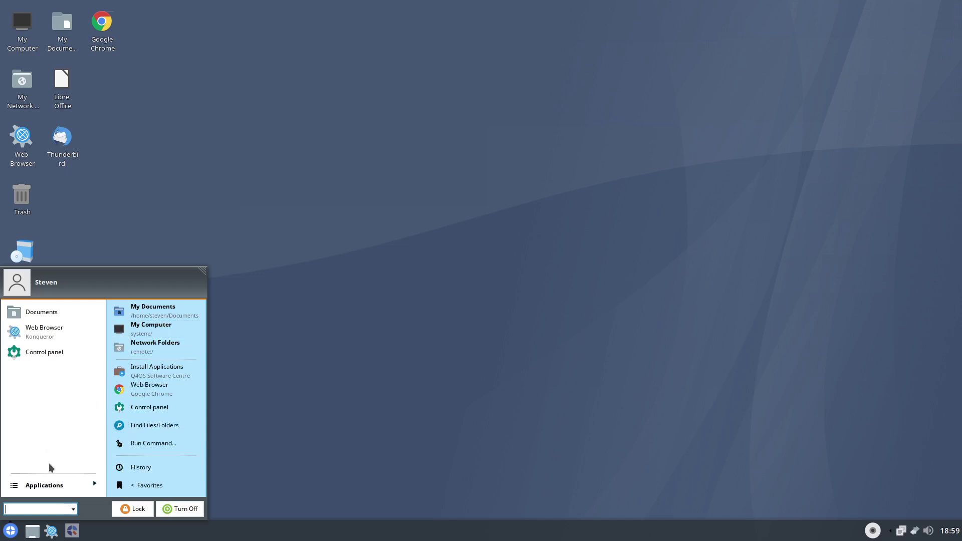
click(53, 480)
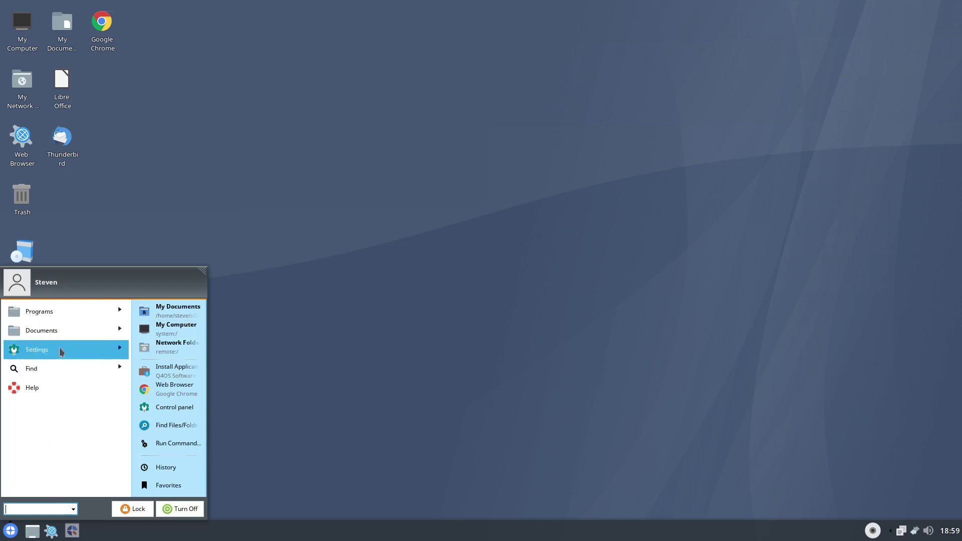
click(58, 312)
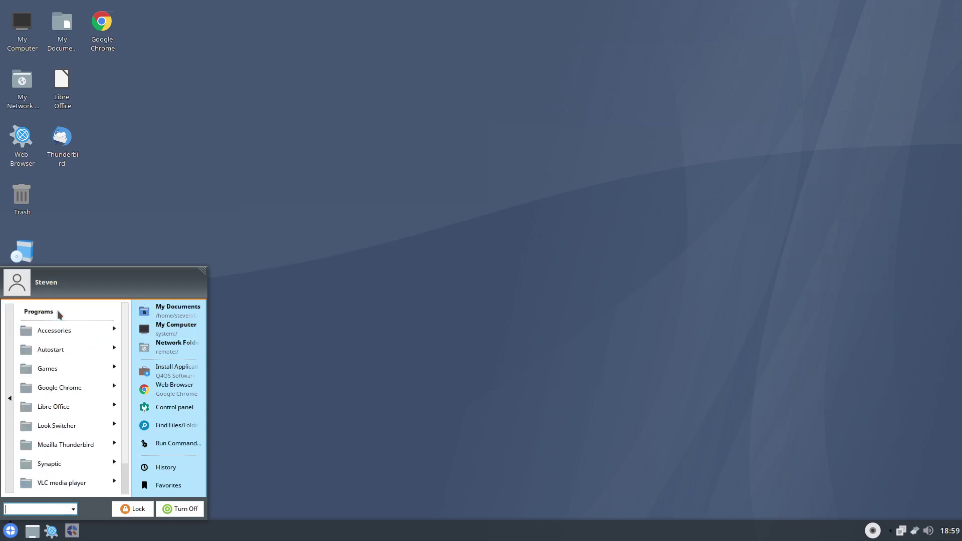
click(89, 333)
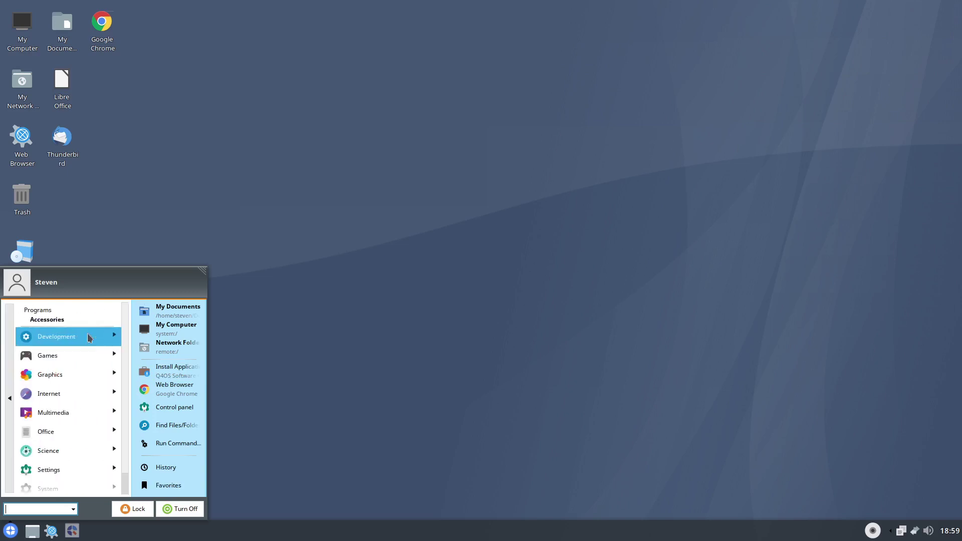
click(71, 357)
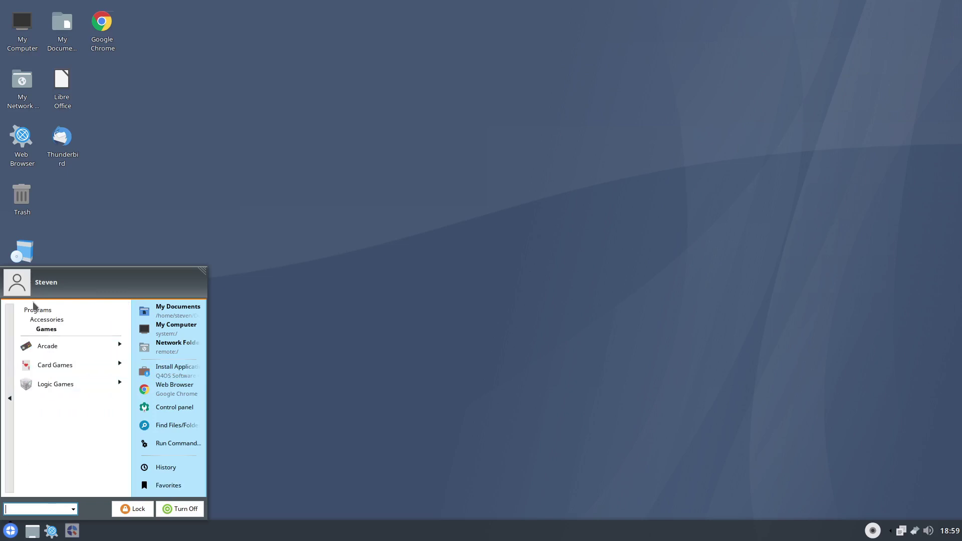
click(10, 398)
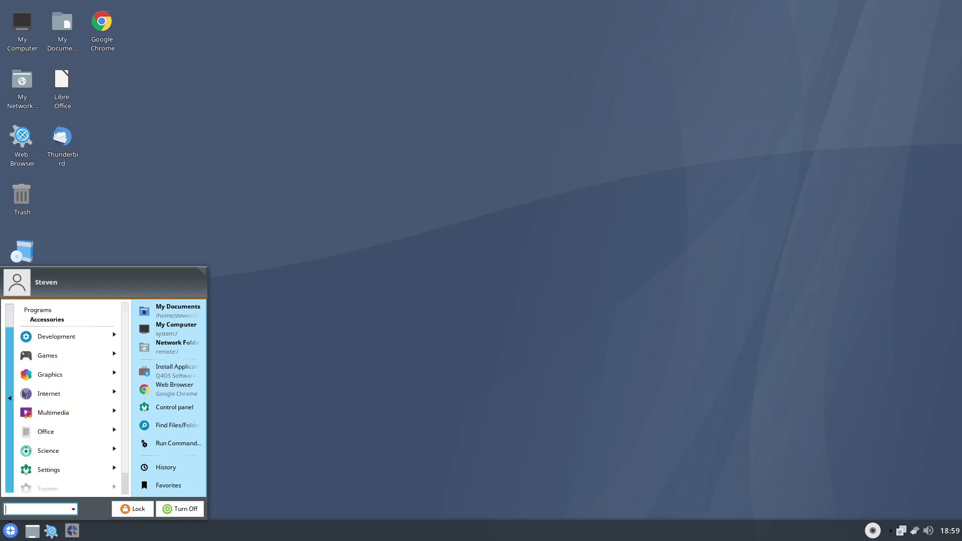
click(41, 396)
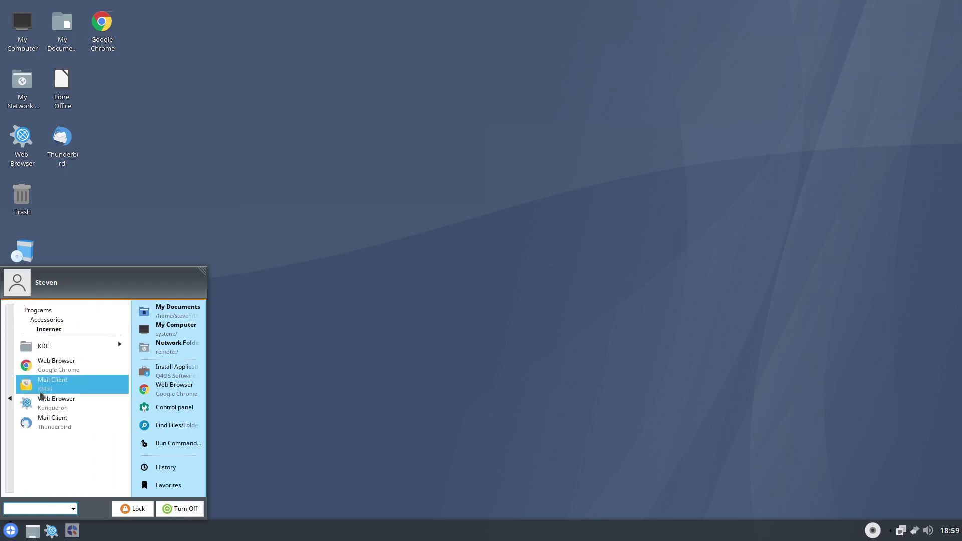
click(63, 351)
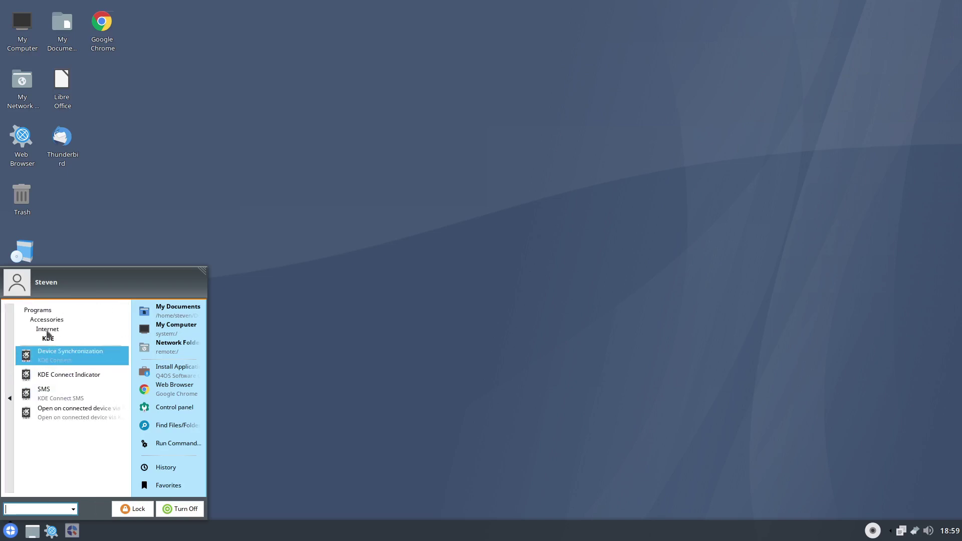
click(10, 353)
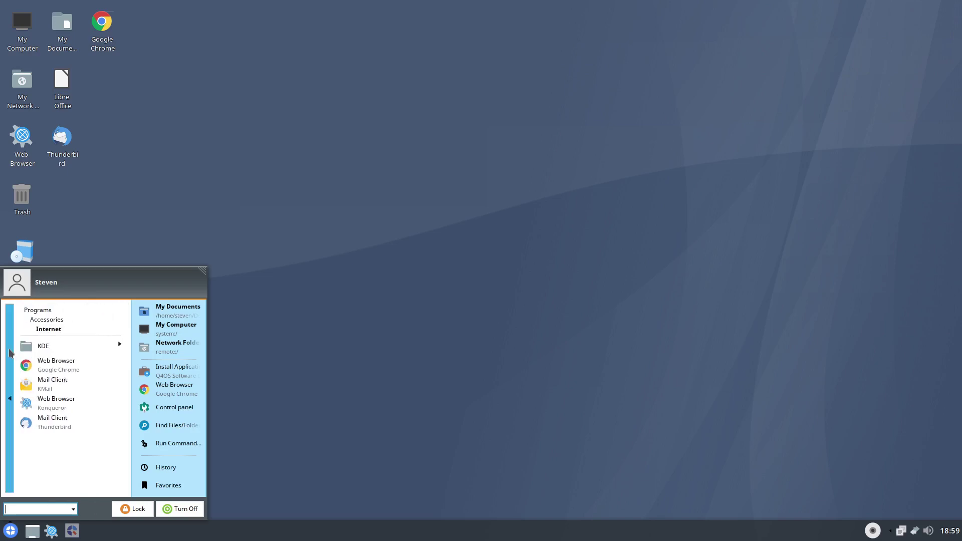
click(9, 358)
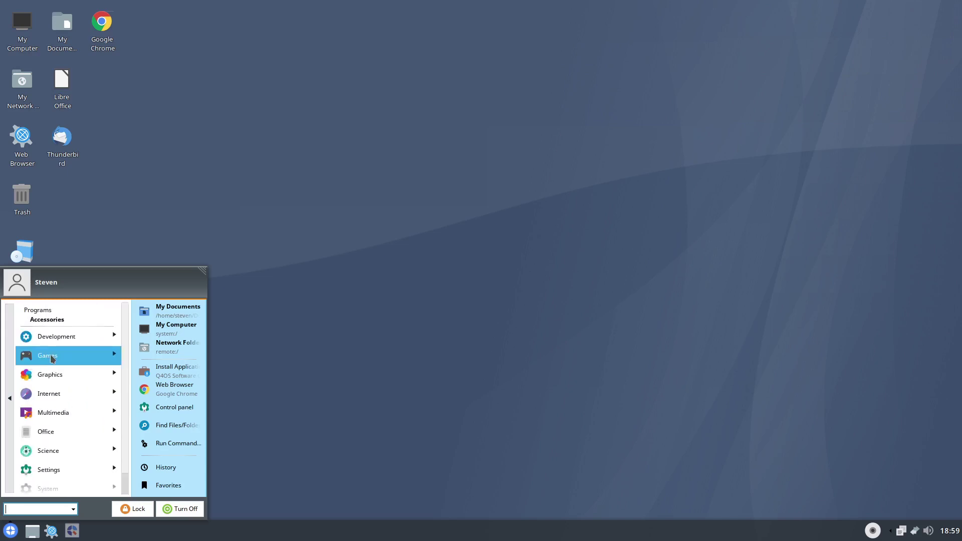
click(73, 401)
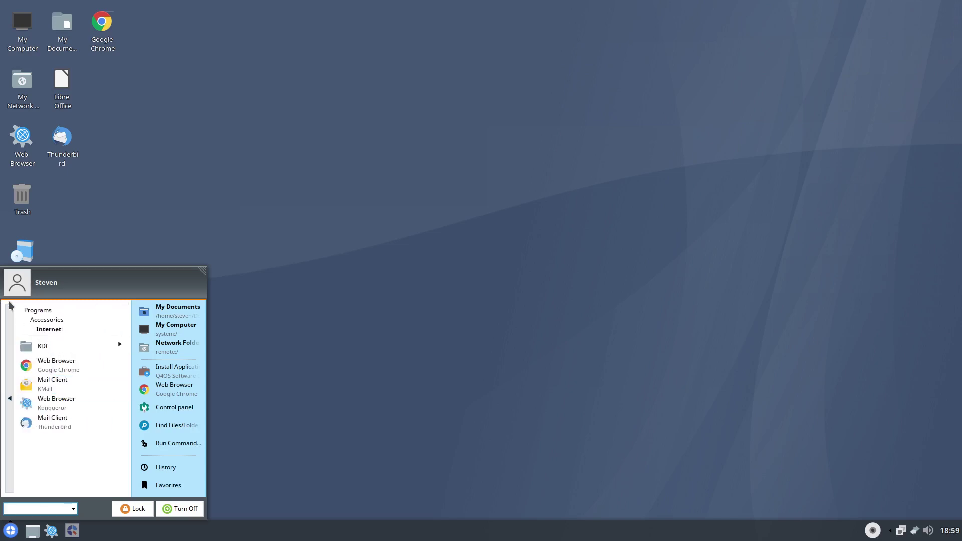
click(7, 326)
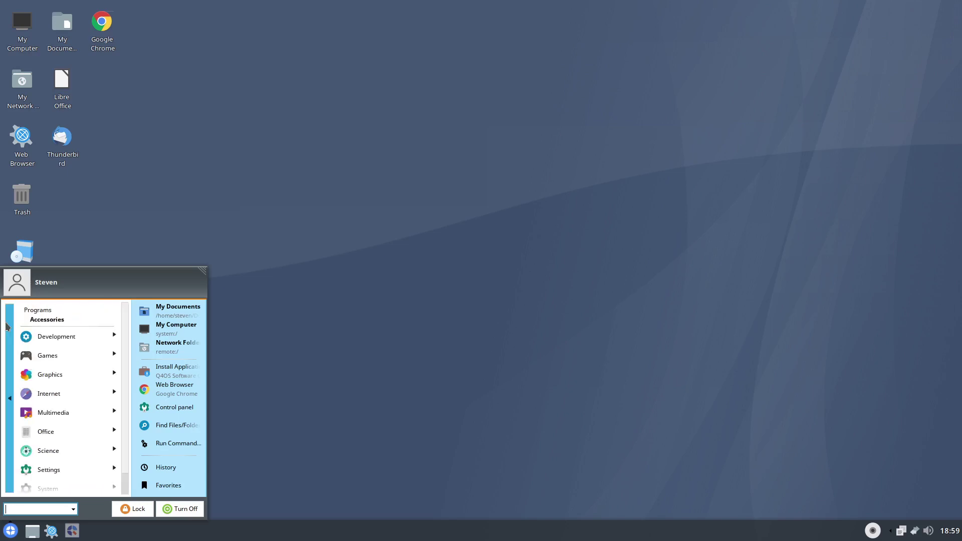
Launch the LibreOffice Calc spreadsheet from the Office programs, dismiss the tip of the day and close Calc.
click(57, 432)
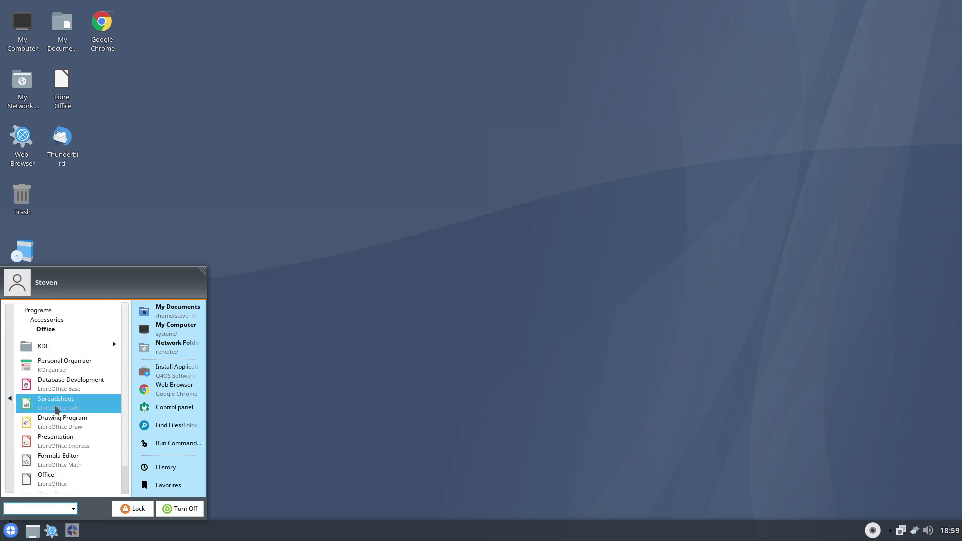
click(57, 410)
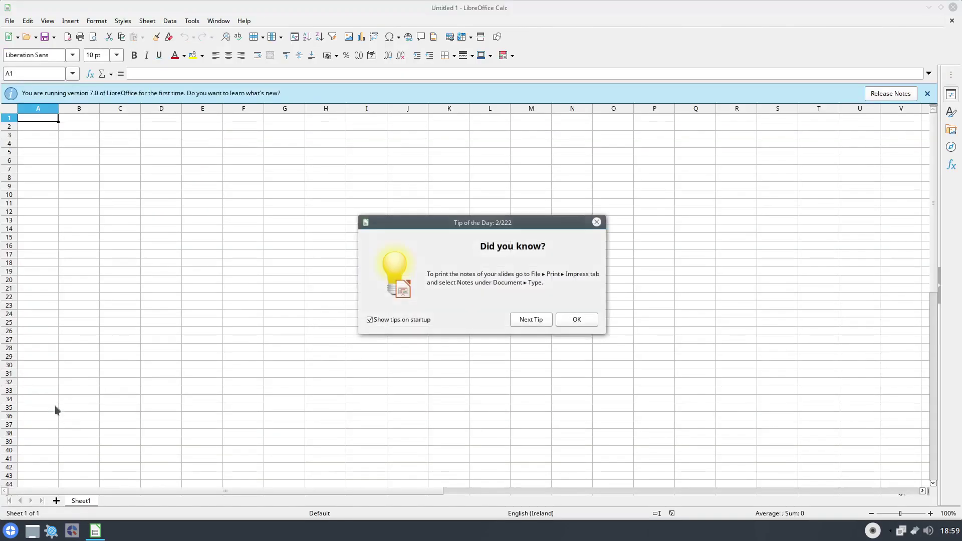
click(585, 321)
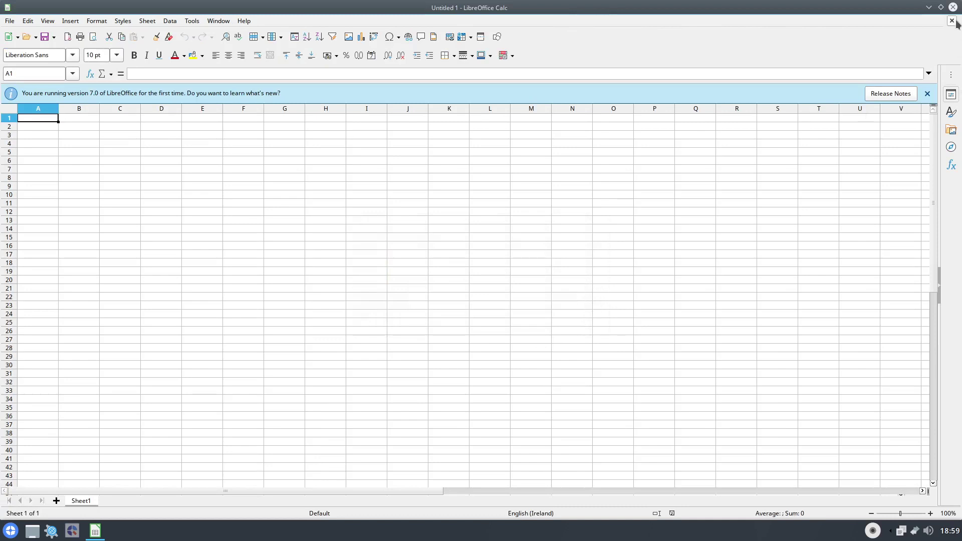
click(952, 9)
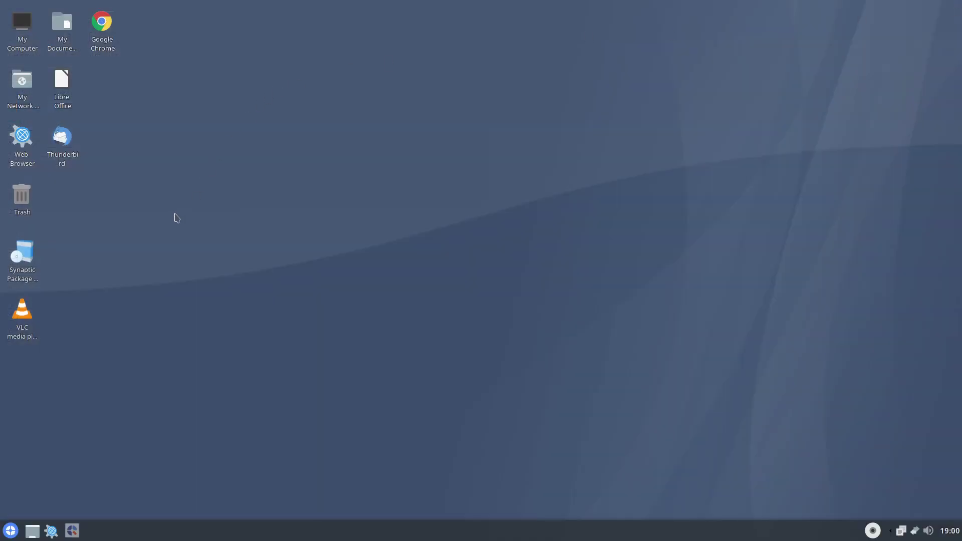
Launch VLC media player, accept its privacy policy with metadata network access allowed, and close the player.
double_click(22, 321)
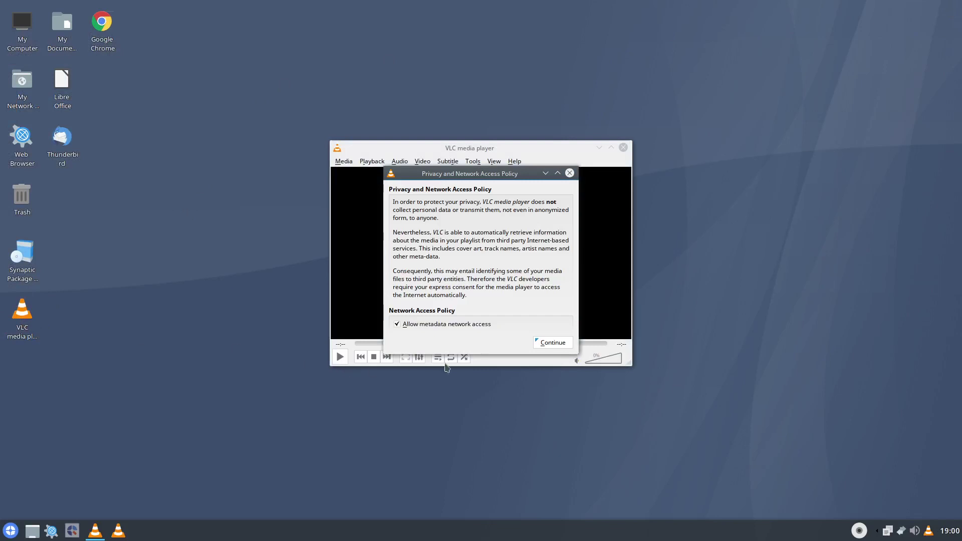
click(565, 344)
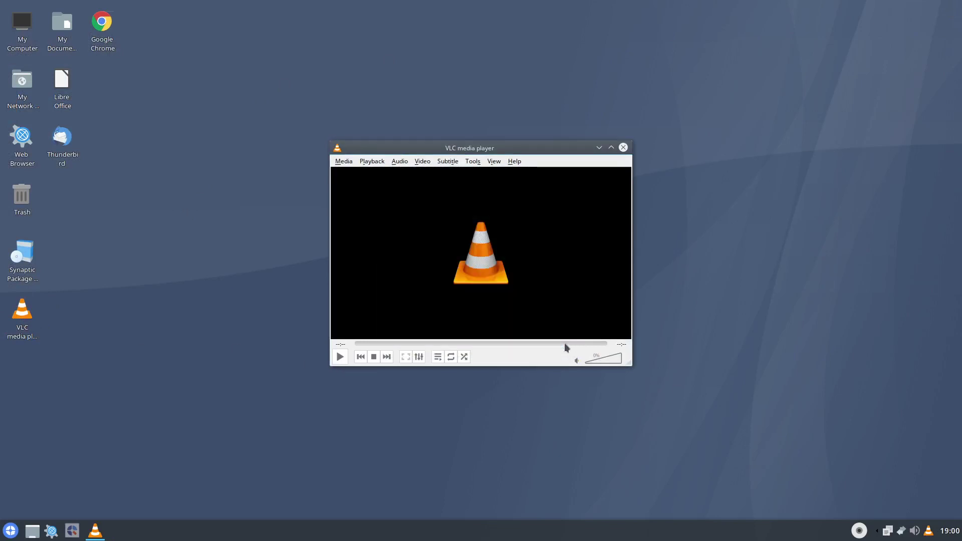
click(624, 148)
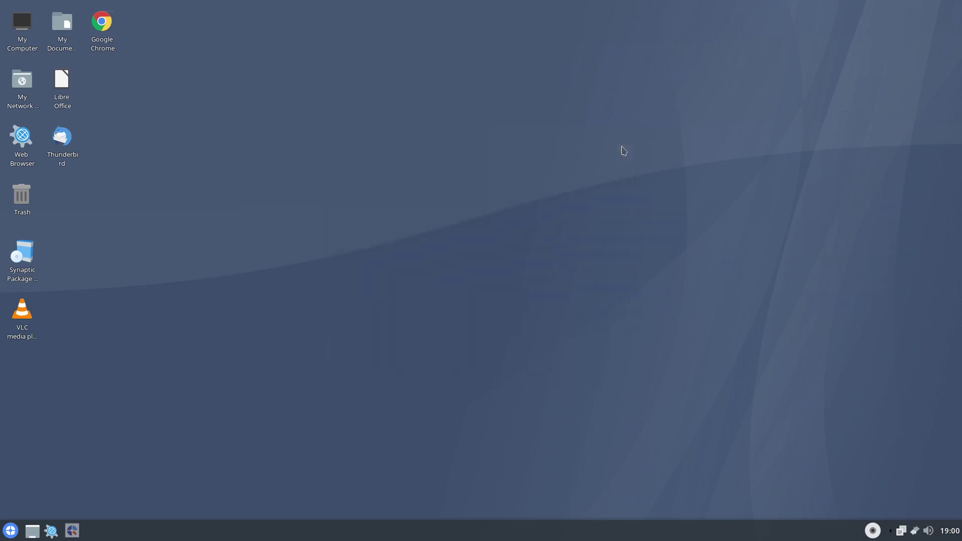
Examine the user's home directory through Users Folders in My Computer, and close the file window.
double_click(21, 31)
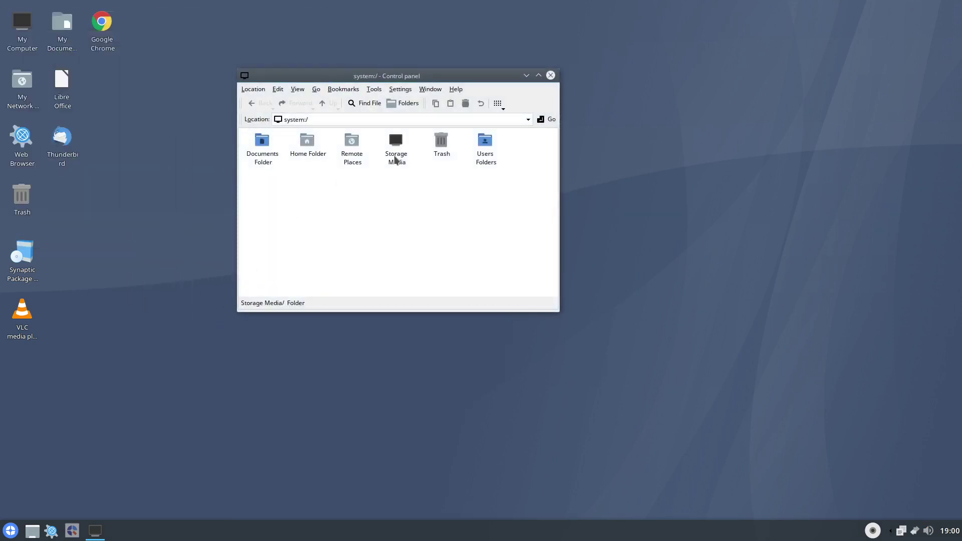
click(485, 159)
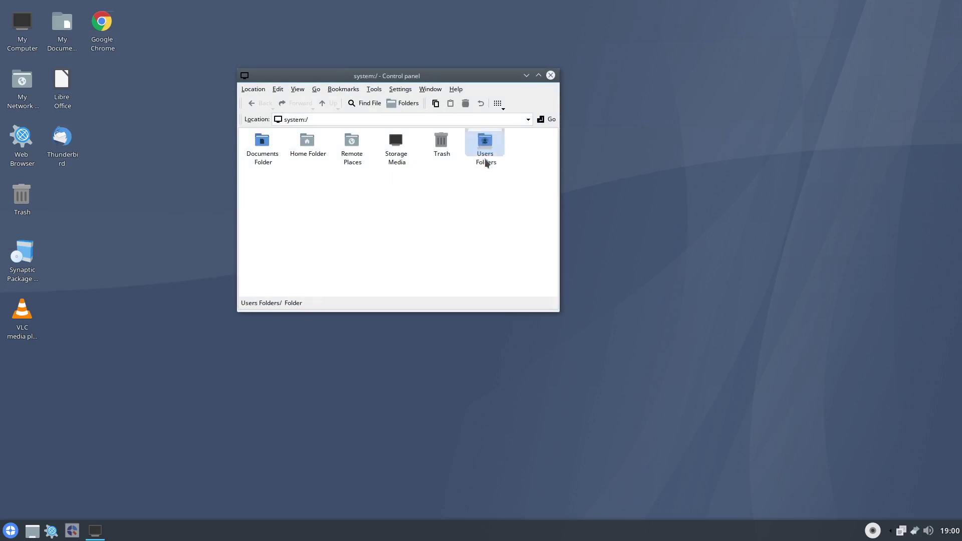
click(263, 145)
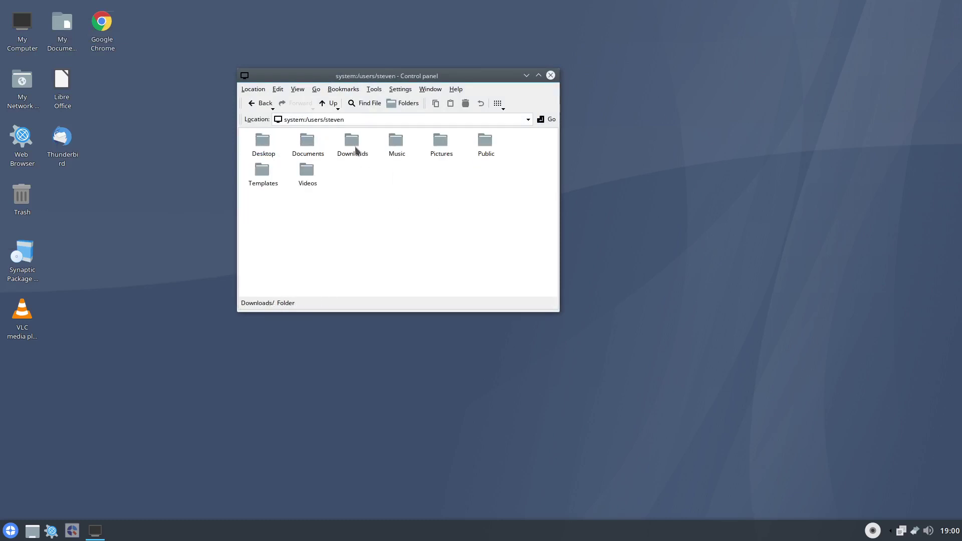
click(553, 75)
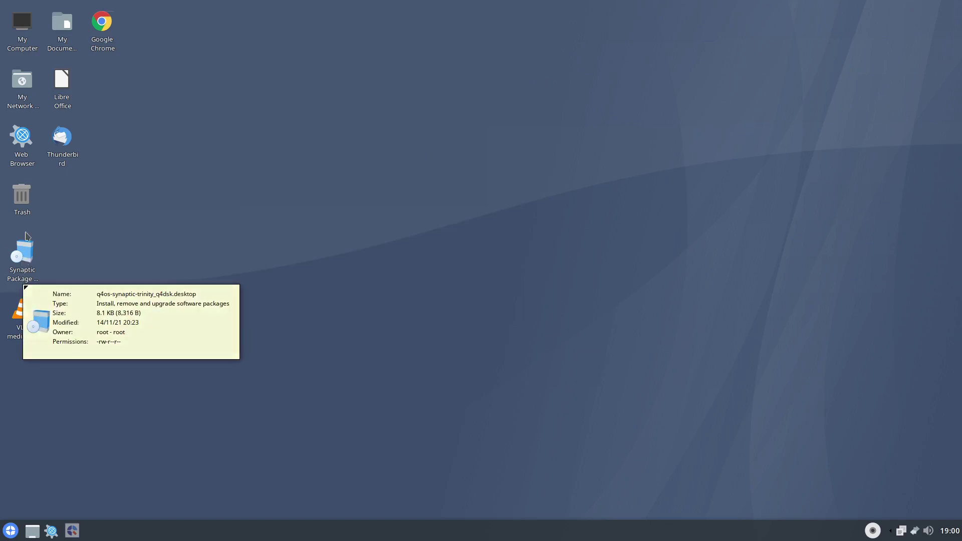
Open the Synaptic Package Manager and close its Quick Introduction dialog.
click(36, 262)
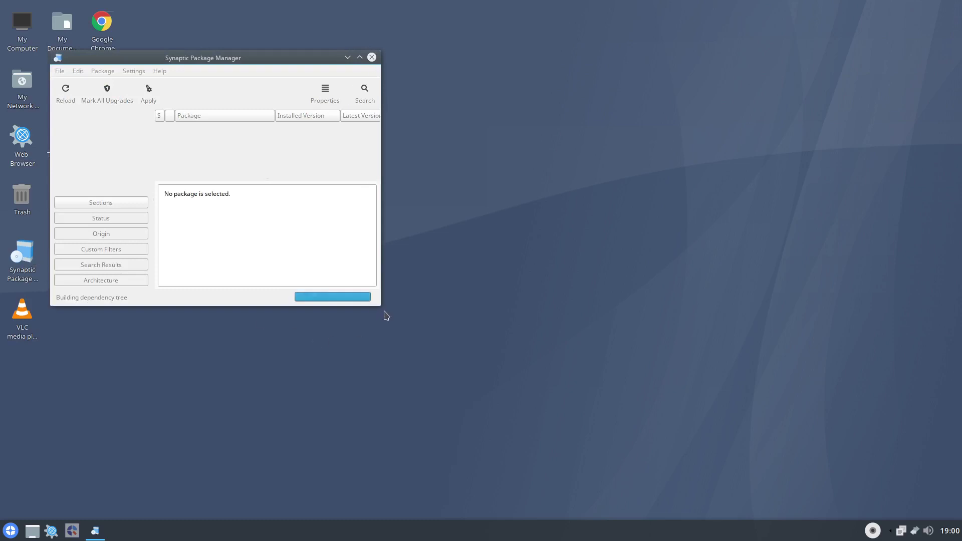
click(441, 251)
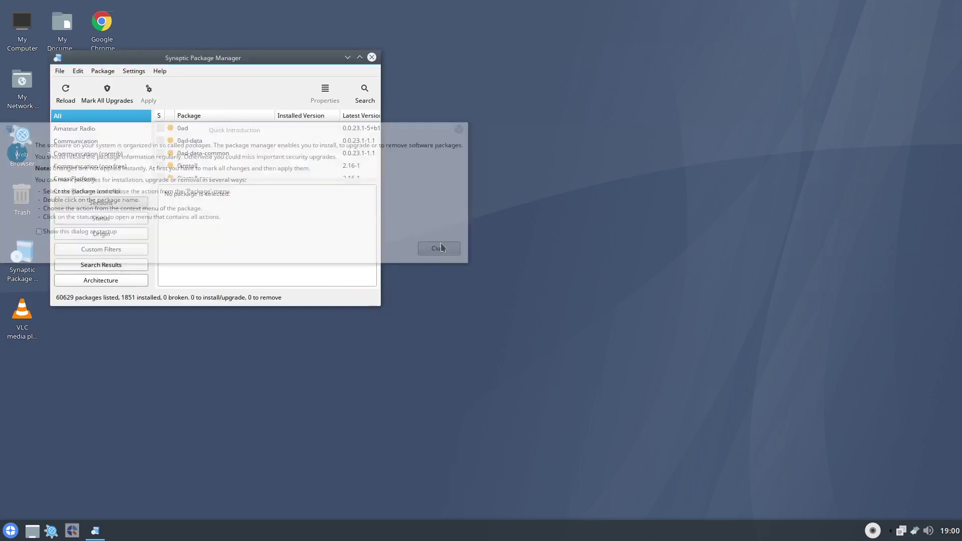
Enlarge the Synaptic window and search package names and descriptions for "firefox".
drag(381, 306, 909, 464)
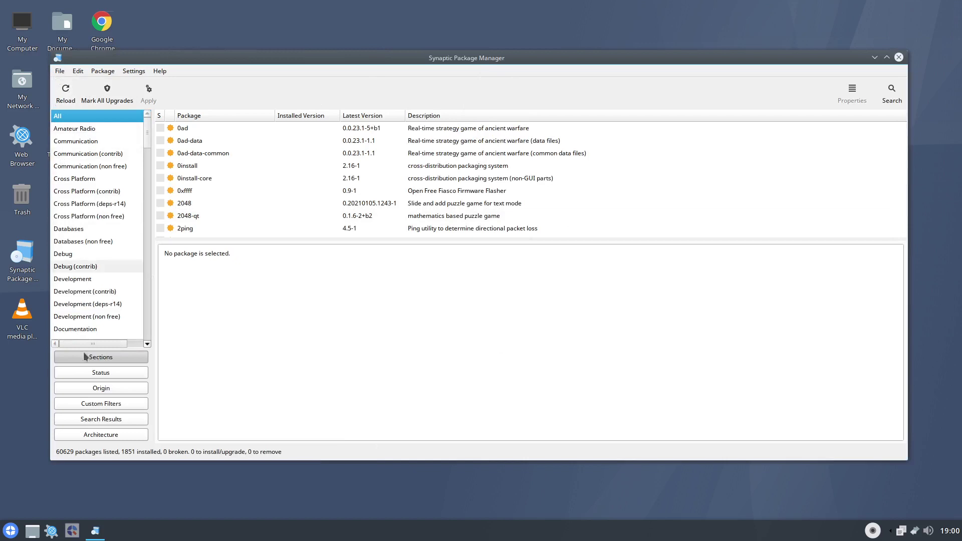
click(60, 71)
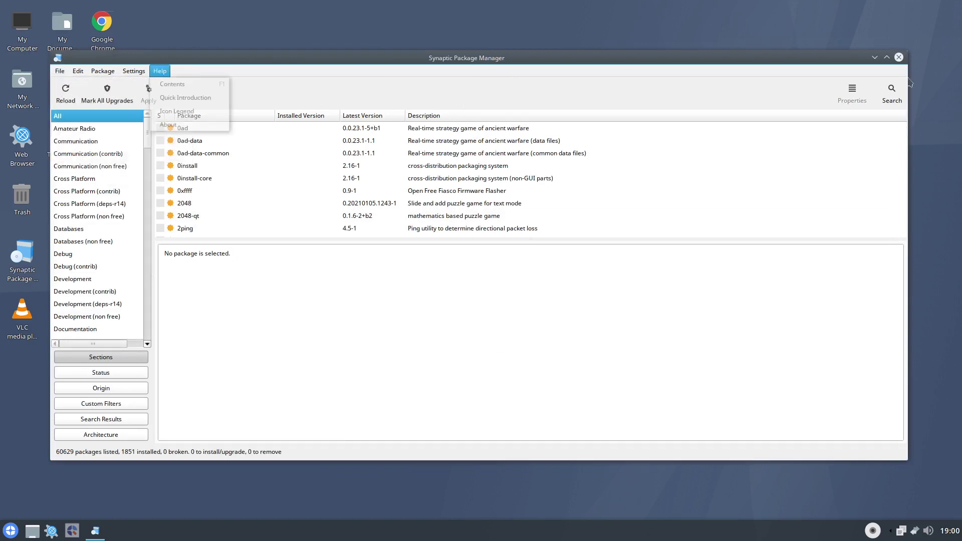
click(891, 95)
click(892, 94)
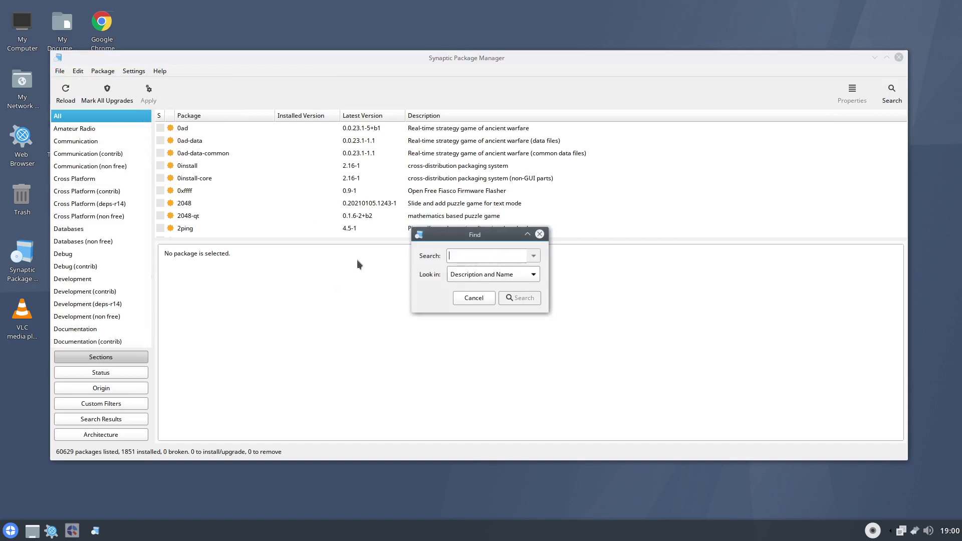
text(firefox)
key(Return)
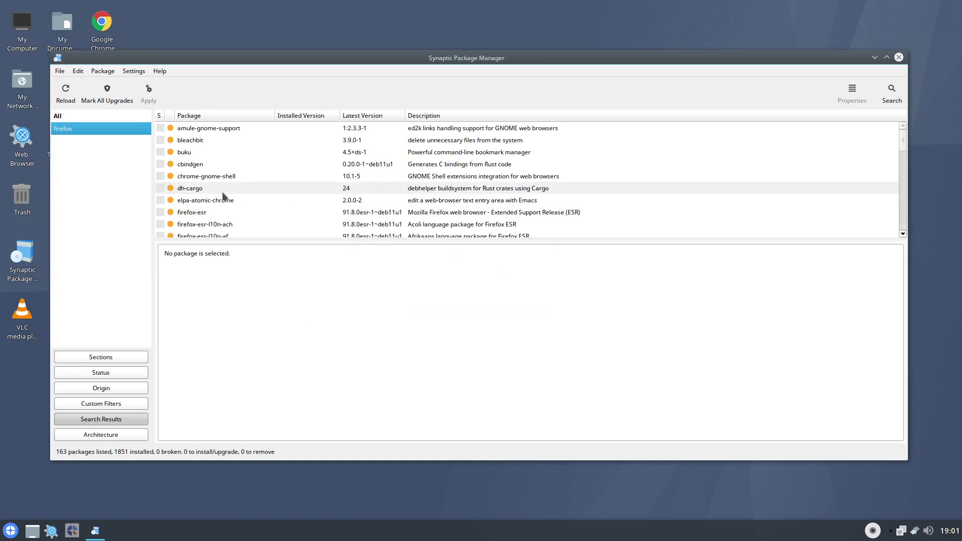
Find the firefox-esr package among the search results and mark it for installation.
scroll(216, 219, down, 5)
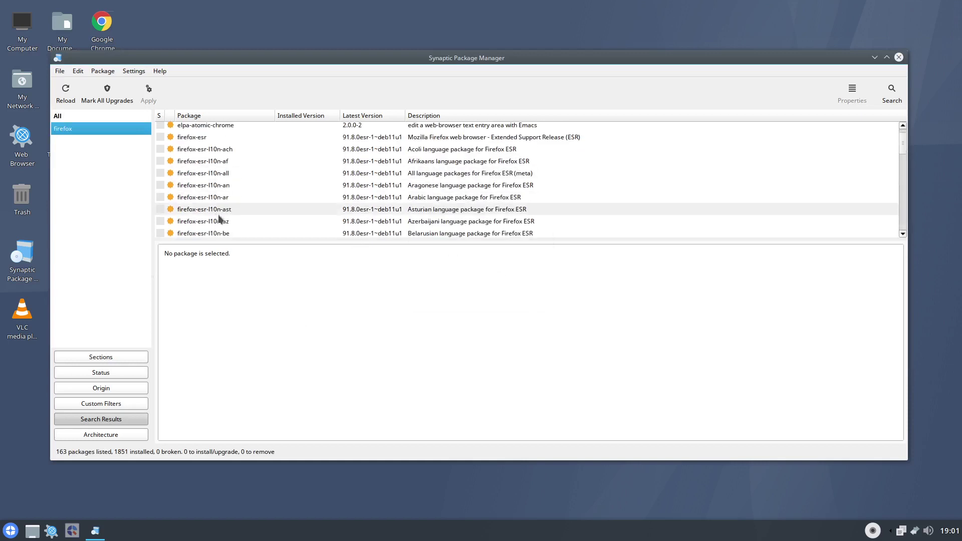
scroll(222, 216, down, 11)
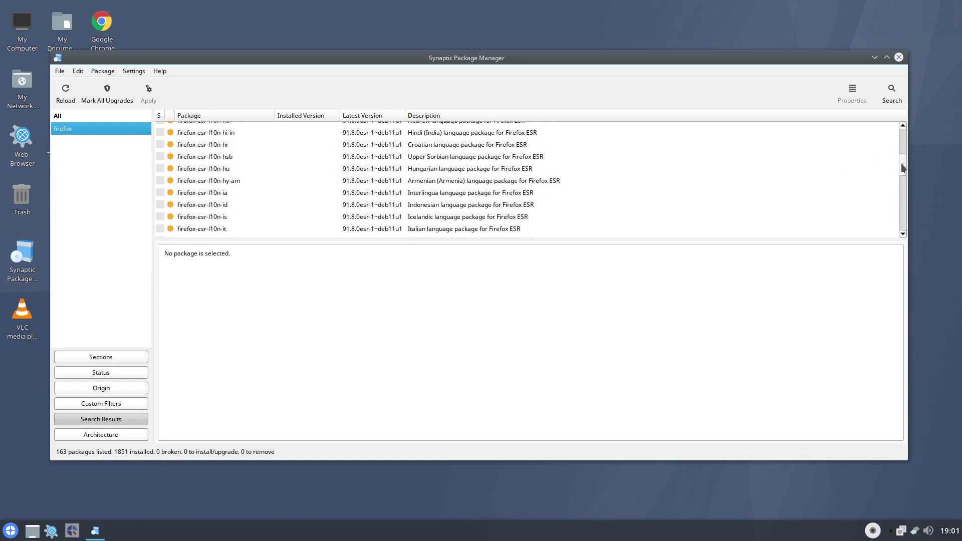
drag(903, 169, 907, 134)
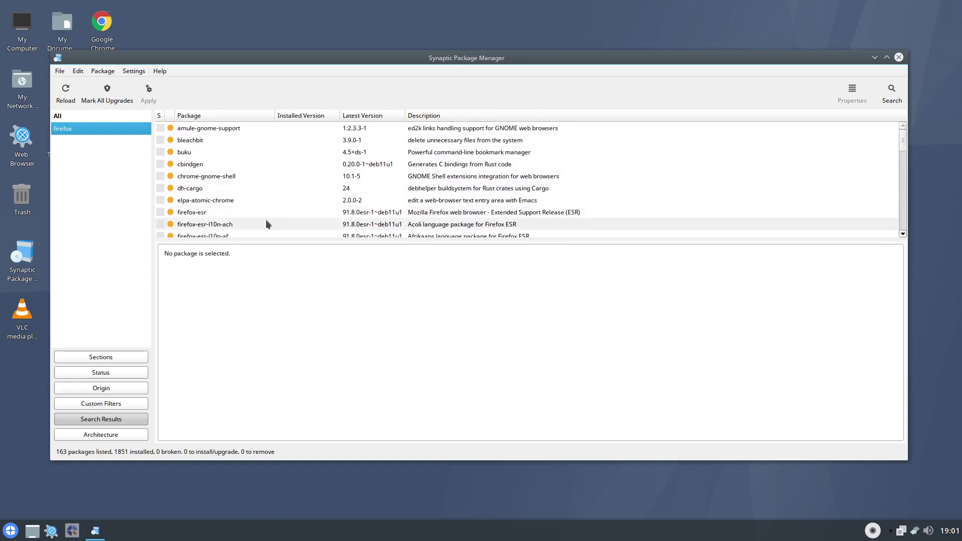
click(204, 214)
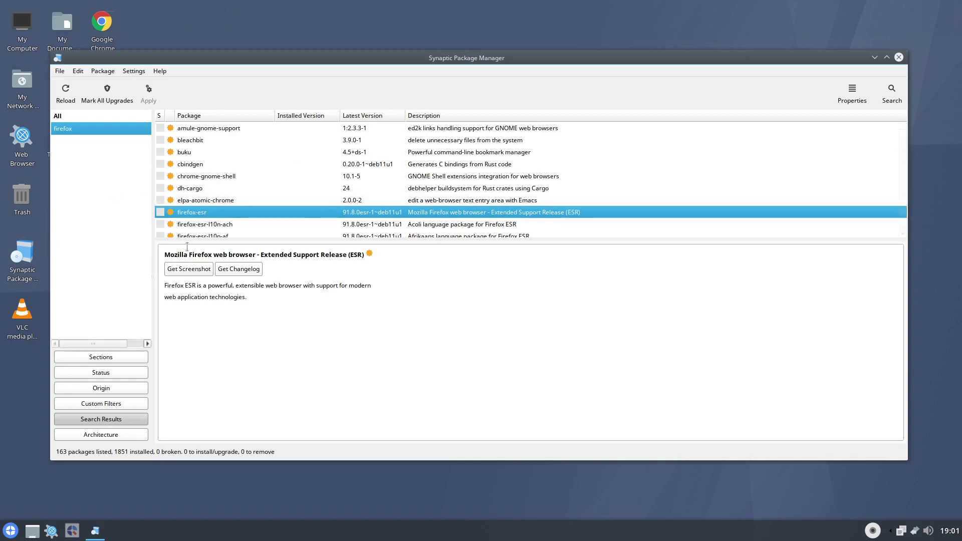
click(161, 212)
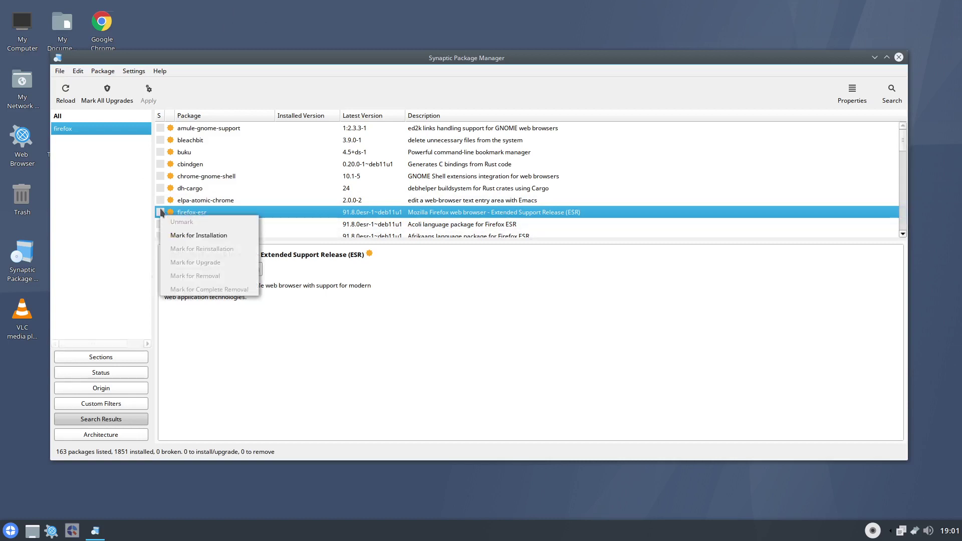
click(198, 235)
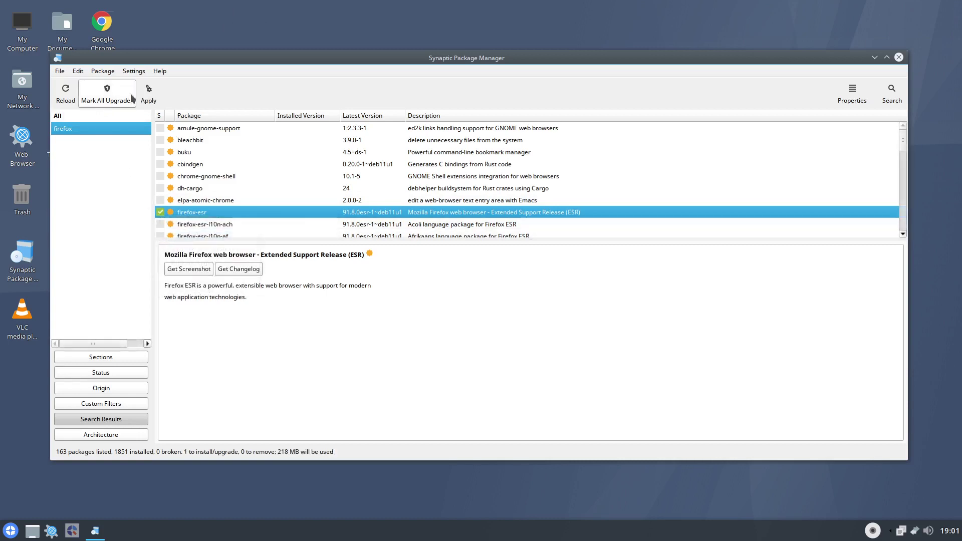
Apply the marked Firefox ESR installation, dismiss the completion dialog and close the Synaptic Package Manager.
click(149, 94)
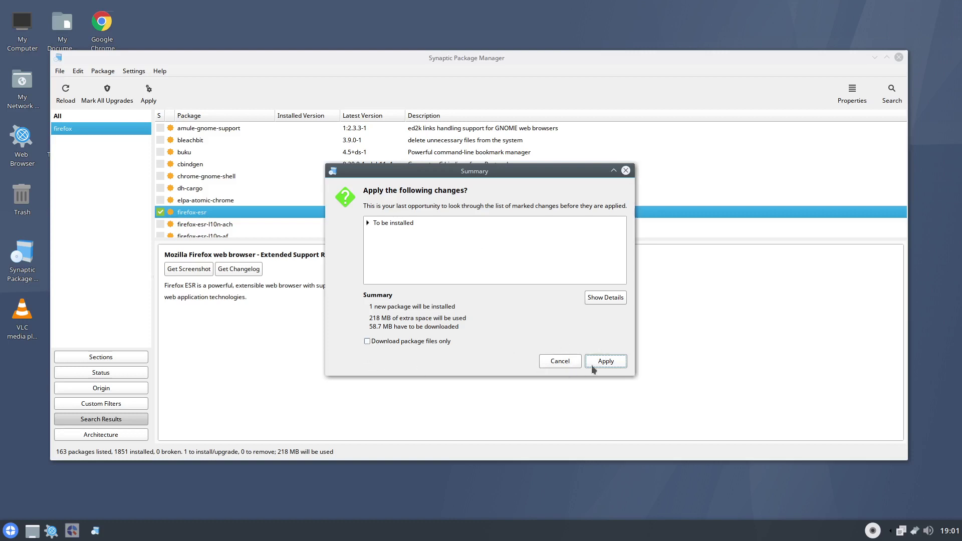
click(610, 363)
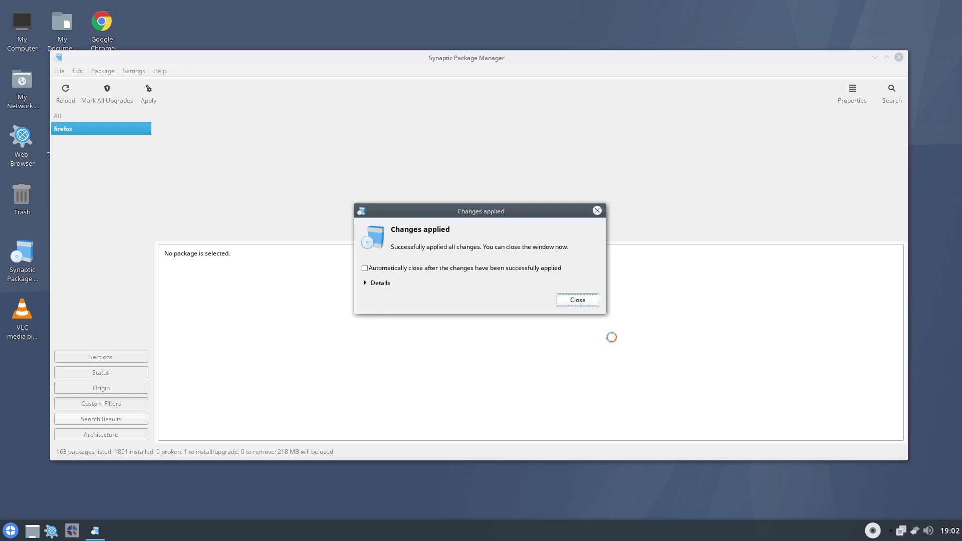
click(577, 300)
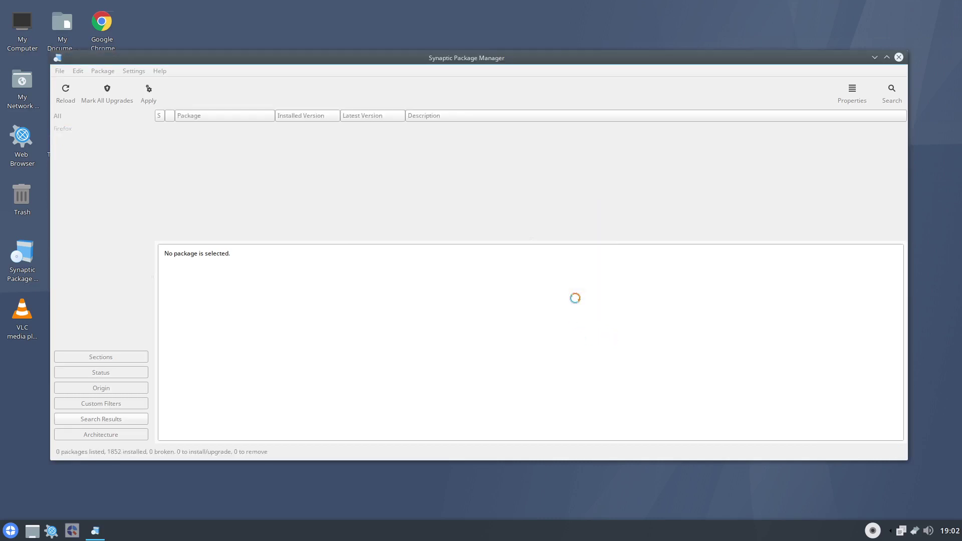
click(898, 58)
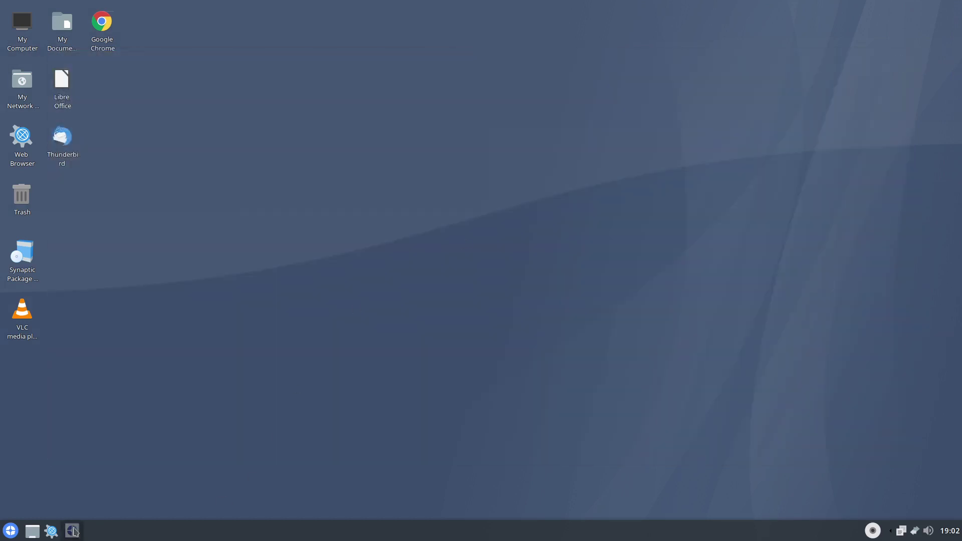
Look through the installed programs, launch Firefox ESR from the Internet group under Accessories, and close the browser.
click(13, 532)
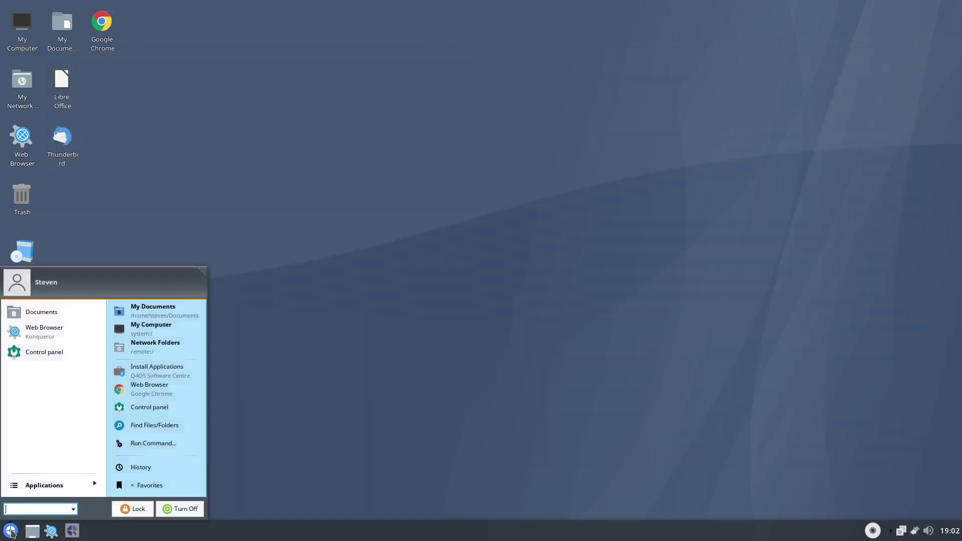
click(41, 484)
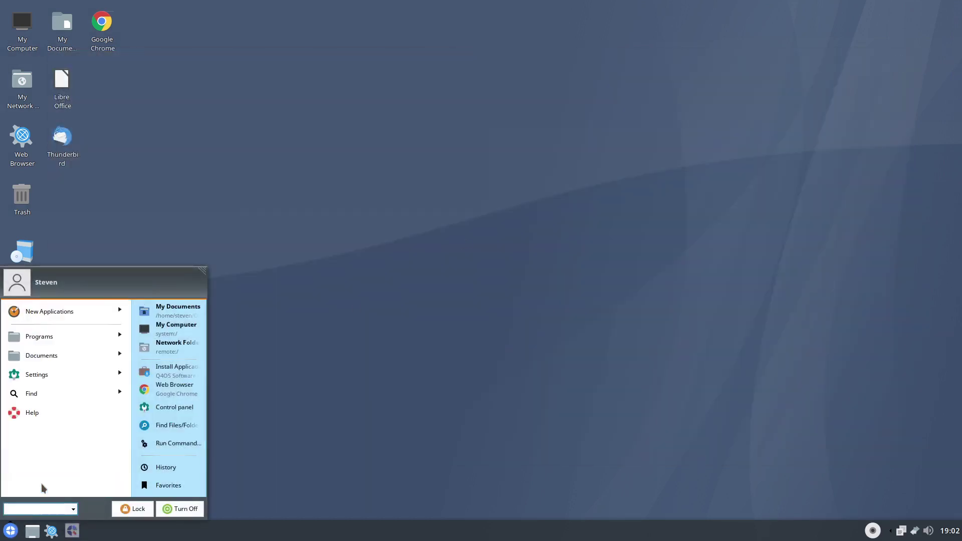
click(63, 343)
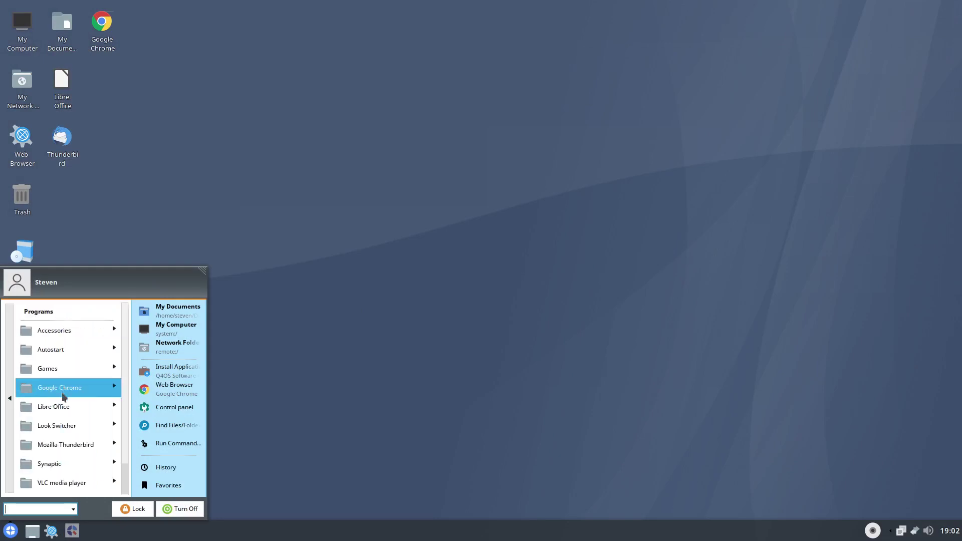
scroll(62, 423, down, 2)
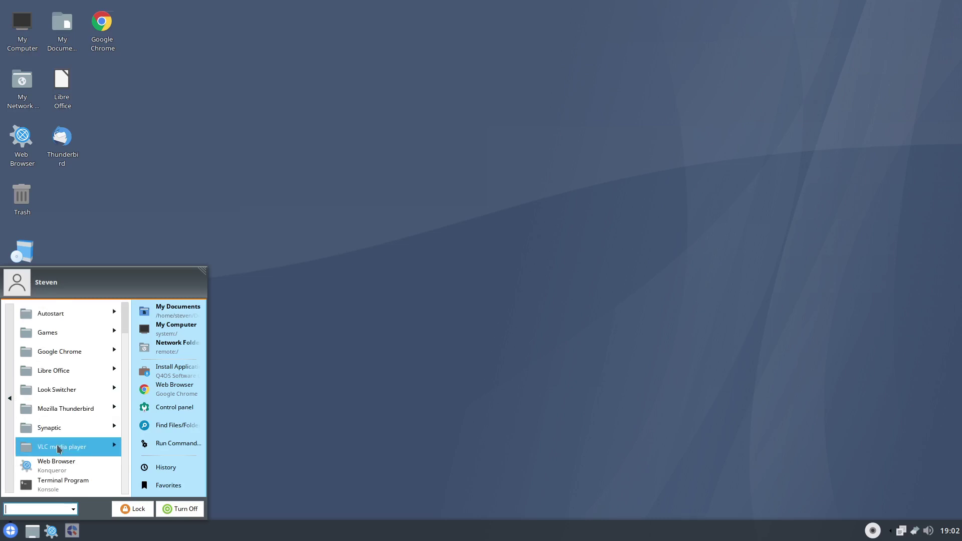
scroll(75, 384, up, 2)
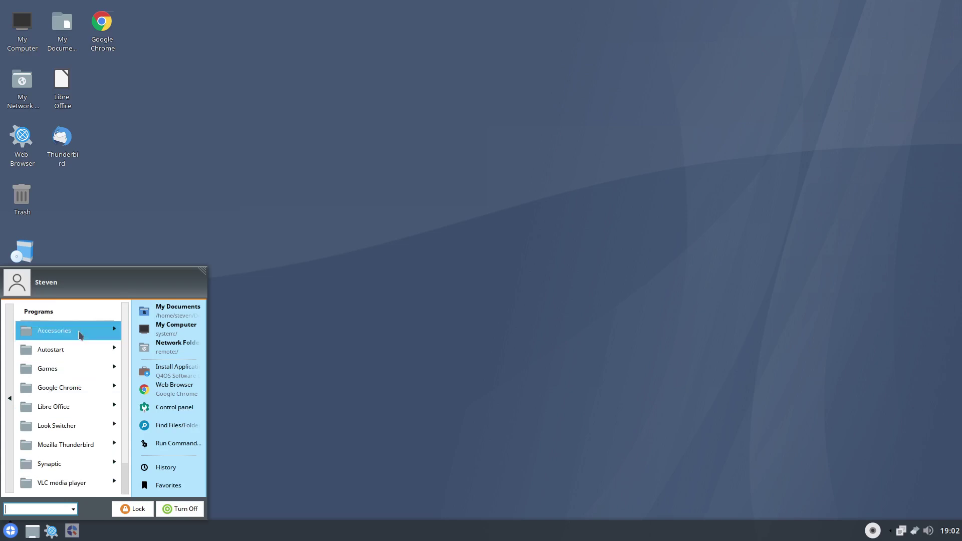
click(86, 387)
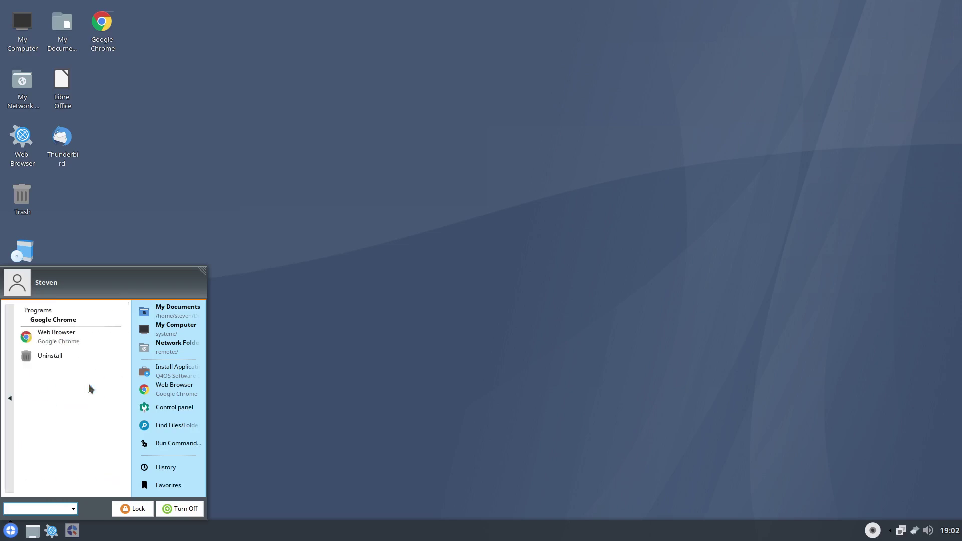
click(10, 337)
click(18, 331)
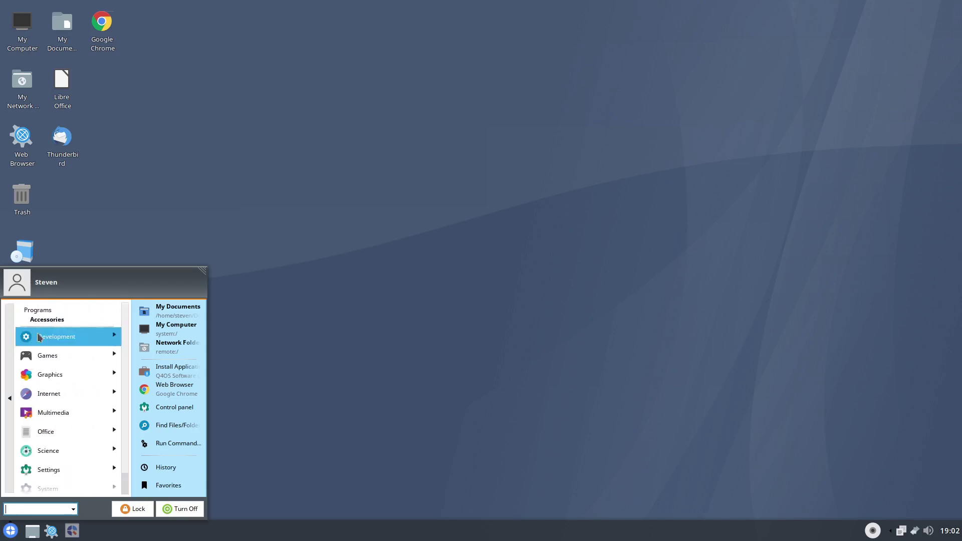
click(59, 396)
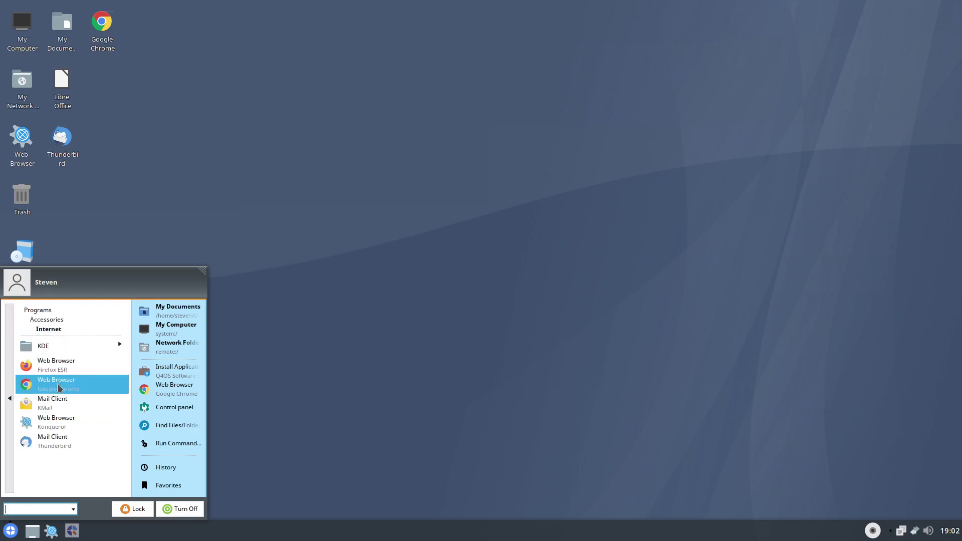
click(62, 371)
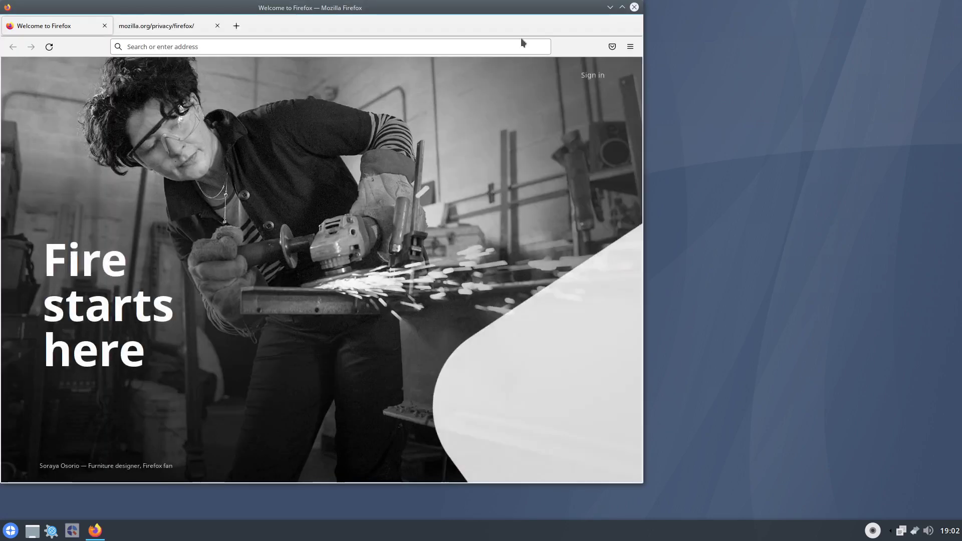
click(634, 7)
click(393, 124)
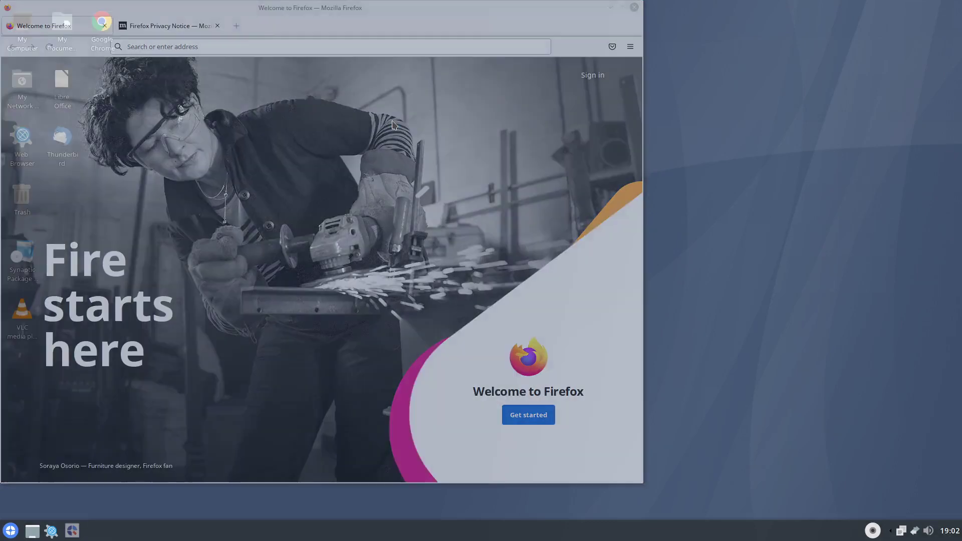
Launch Thunderbird from the desktop, look at its account setup page and close it without adding an account.
double_click(71, 144)
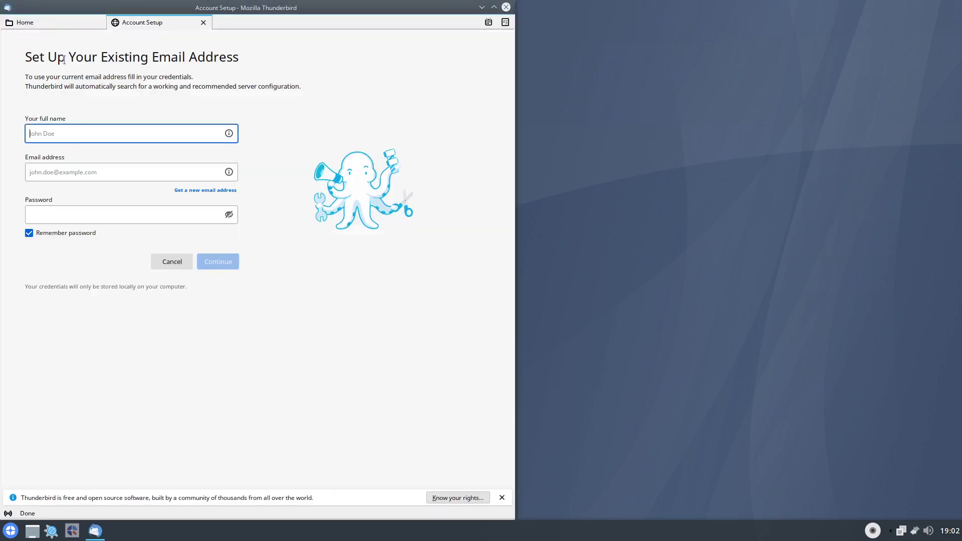
click(35, 22)
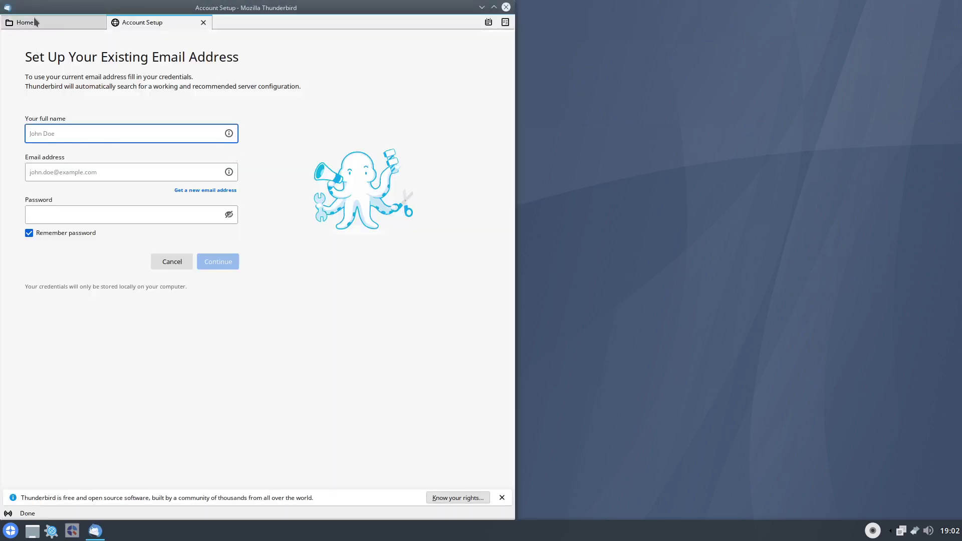
click(506, 7)
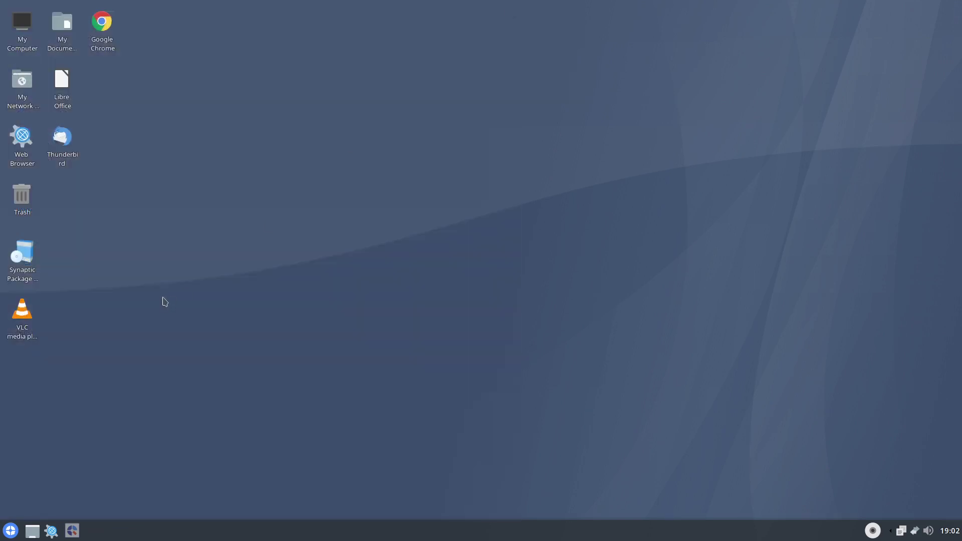
Open the Q4OS Software Centre and enlarge its window to show more of the featured applications.
click(10, 530)
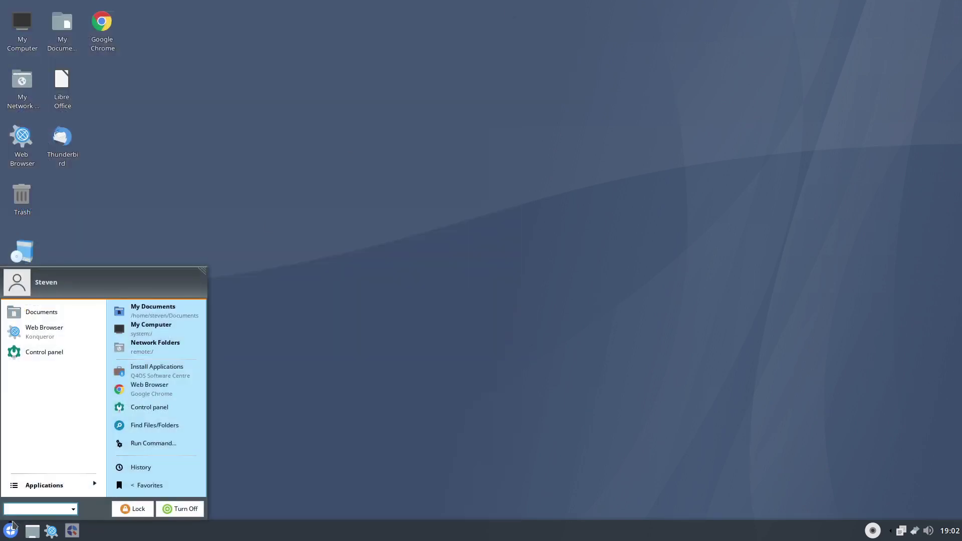
click(32, 485)
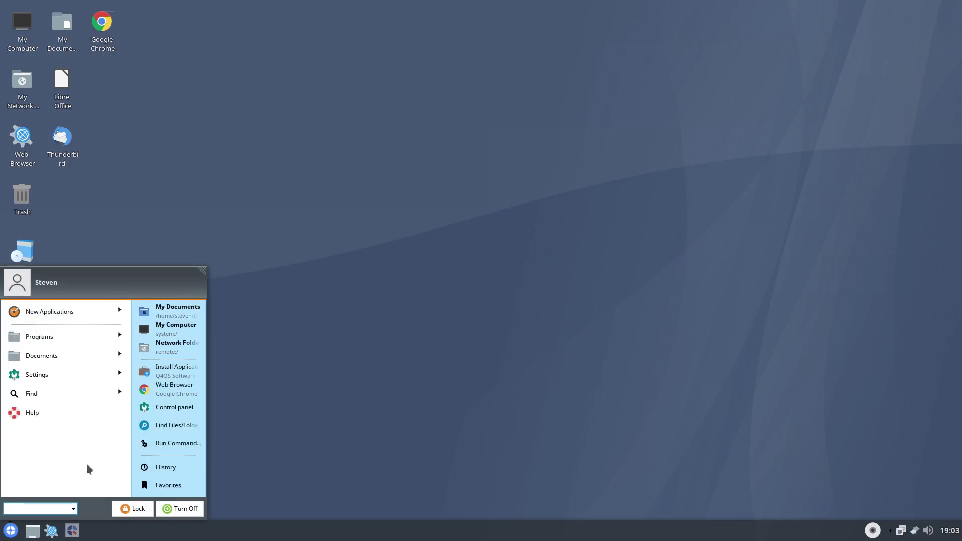
click(167, 377)
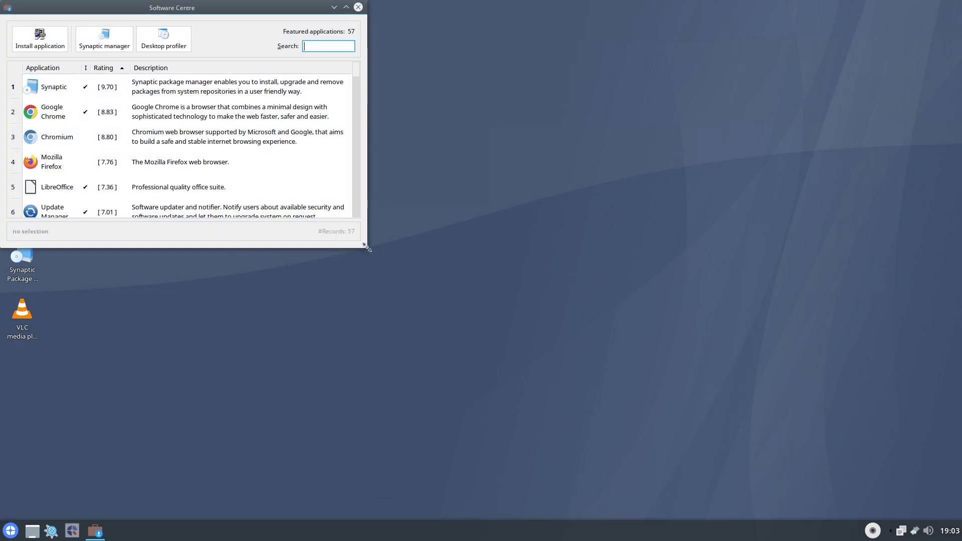
drag(367, 249, 815, 430)
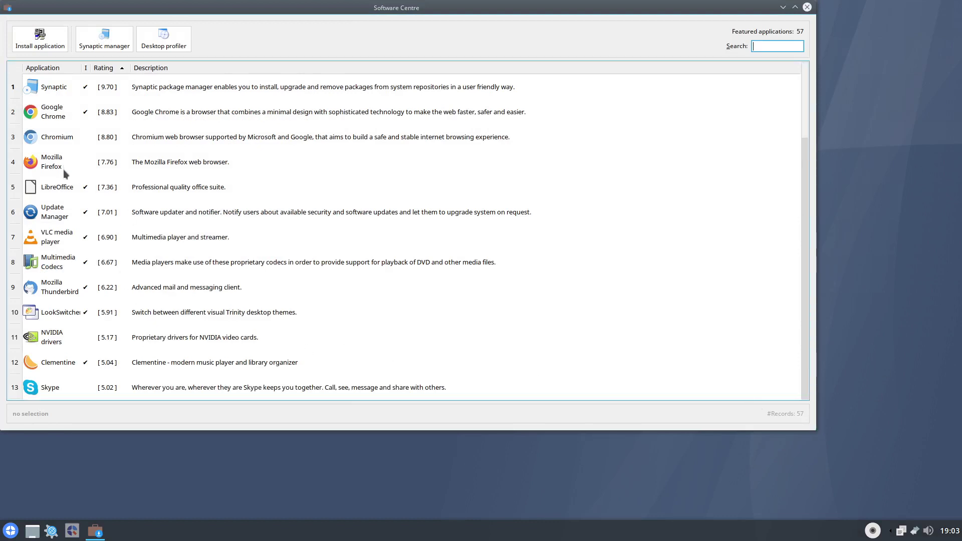
Find Gimp in the featured applications list and open its setup wizard.
scroll(63, 169, down, 4)
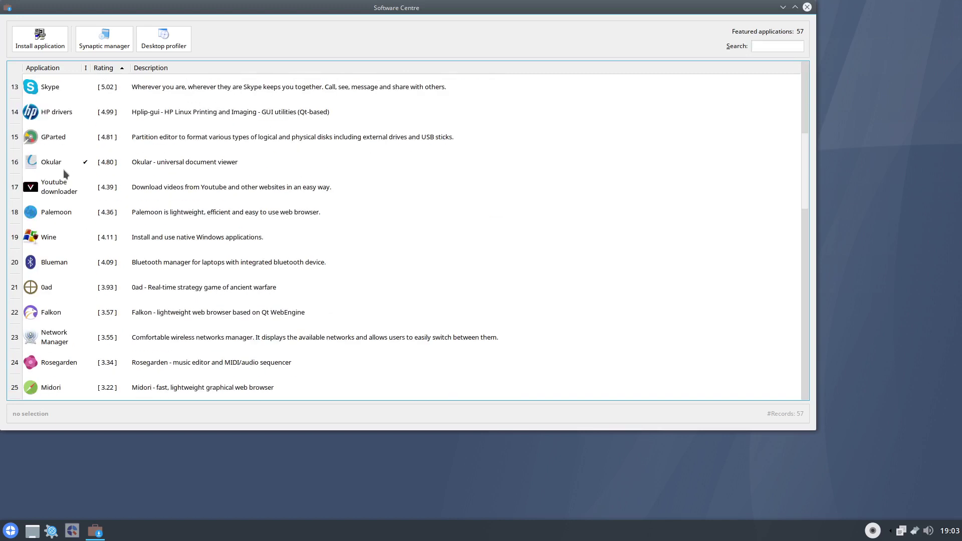
scroll(63, 171, down, 1)
scroll(63, 169, down, 5)
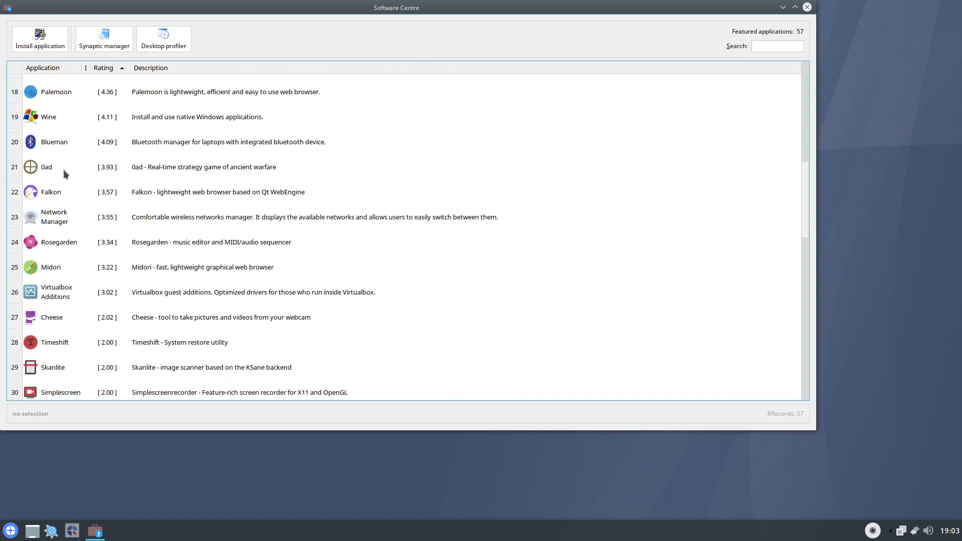
scroll(64, 169, down, 3)
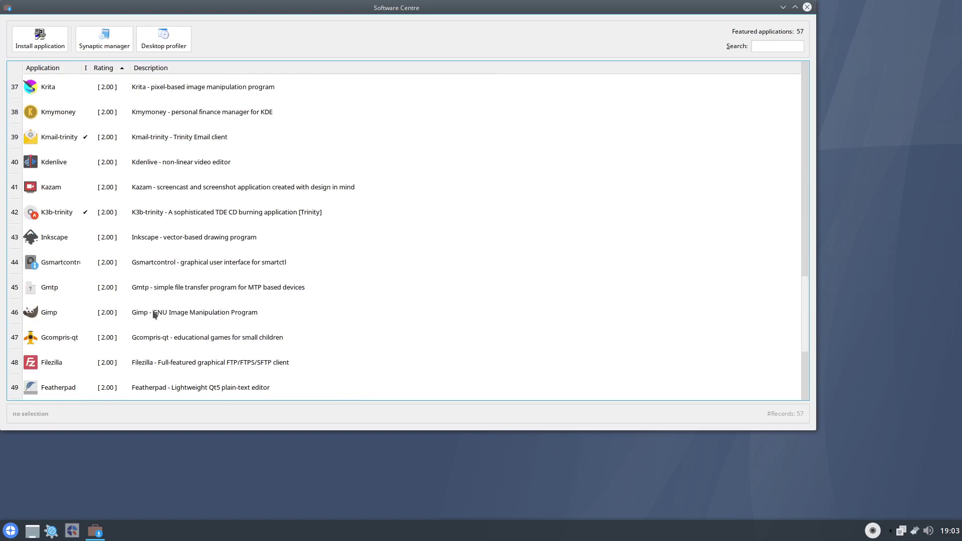
click(152, 309)
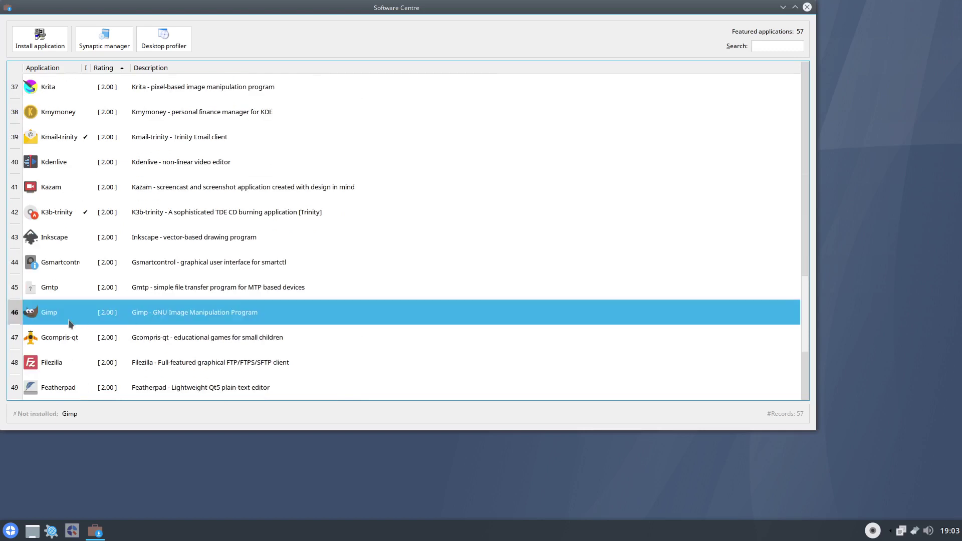
double_click(558, 311)
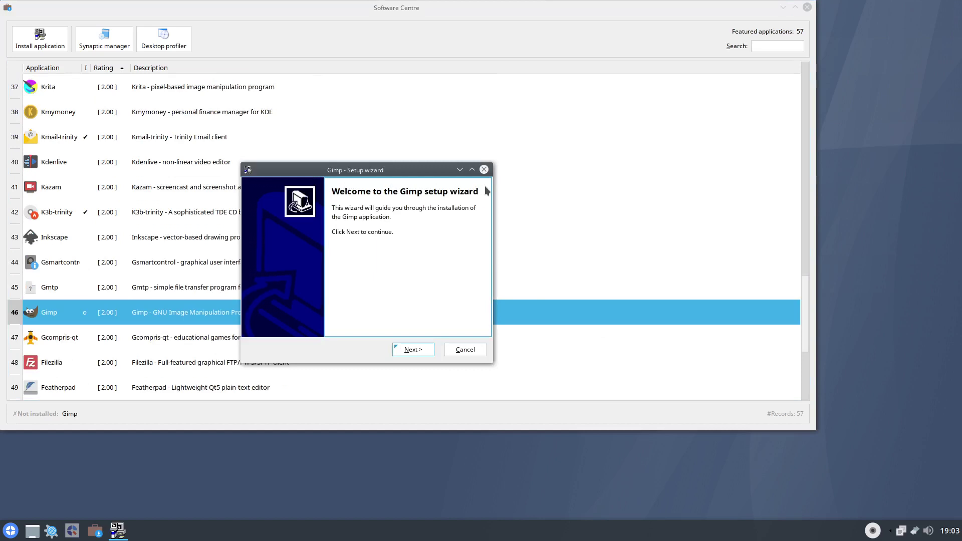
Run the Gimp setup wizard through the system checks, install the application and finish the wizard.
click(409, 351)
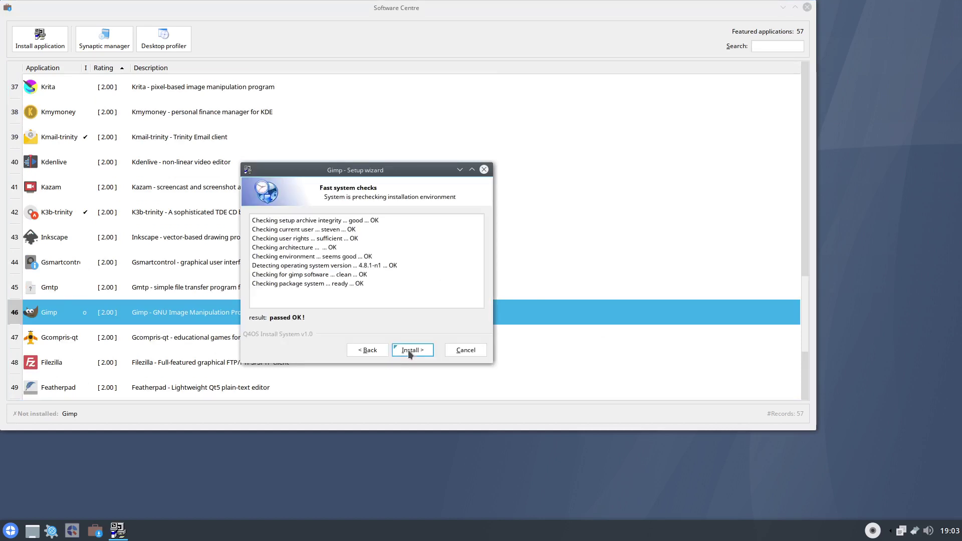
click(410, 353)
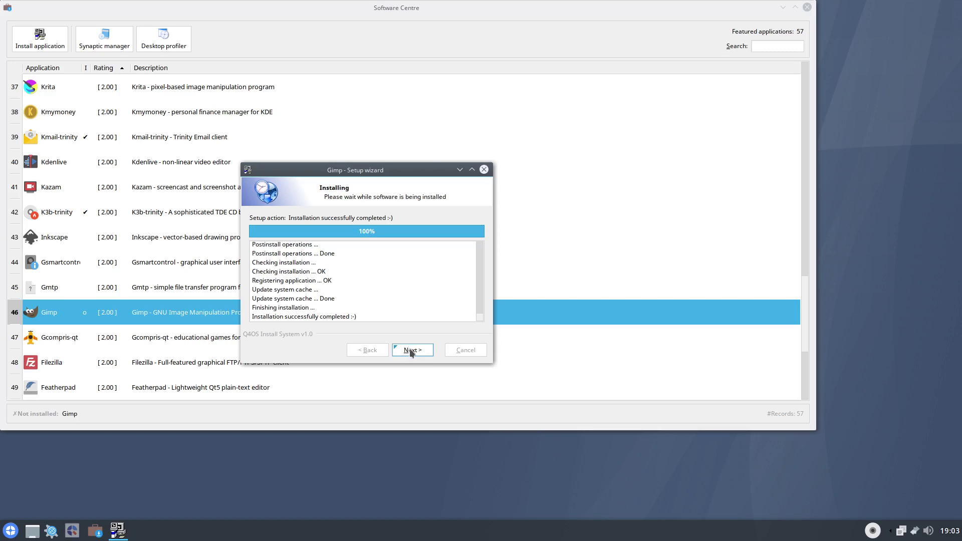
drag(337, 174, 762, 224)
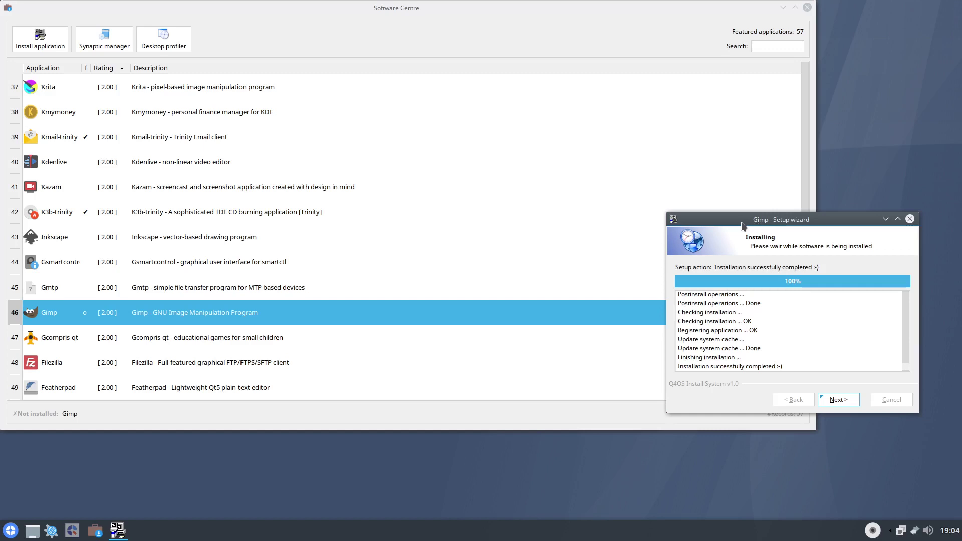
click(834, 401)
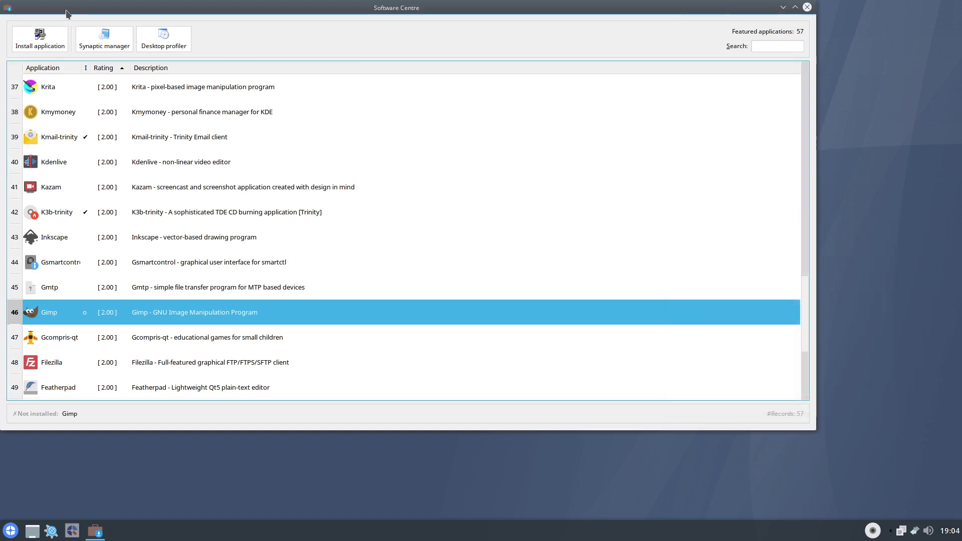
Move the Software Centre window clear of the desktop icons and review the rest of the featured applications.
drag(66, 3, 191, 41)
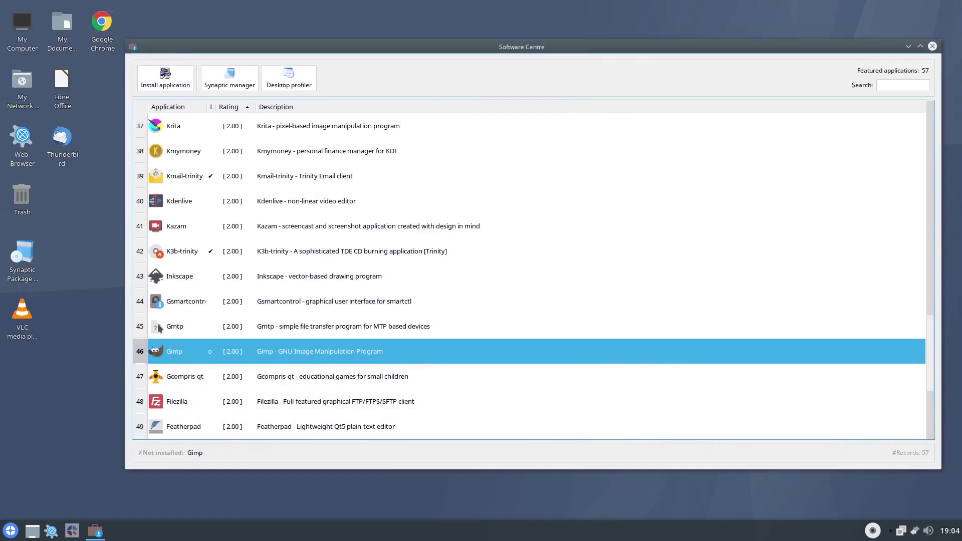
scroll(158, 339, down, 3)
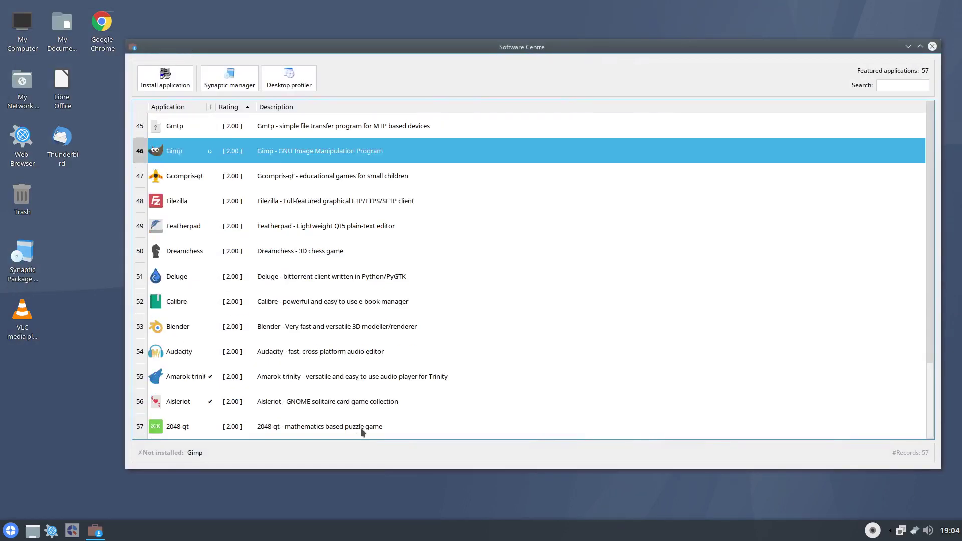
scroll(320, 377, up, 7)
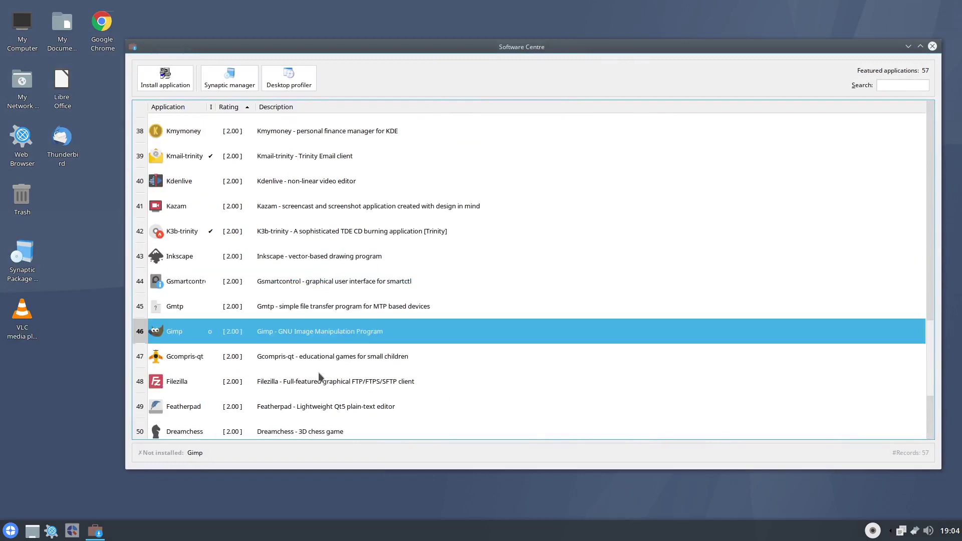
scroll(321, 376, up, 7)
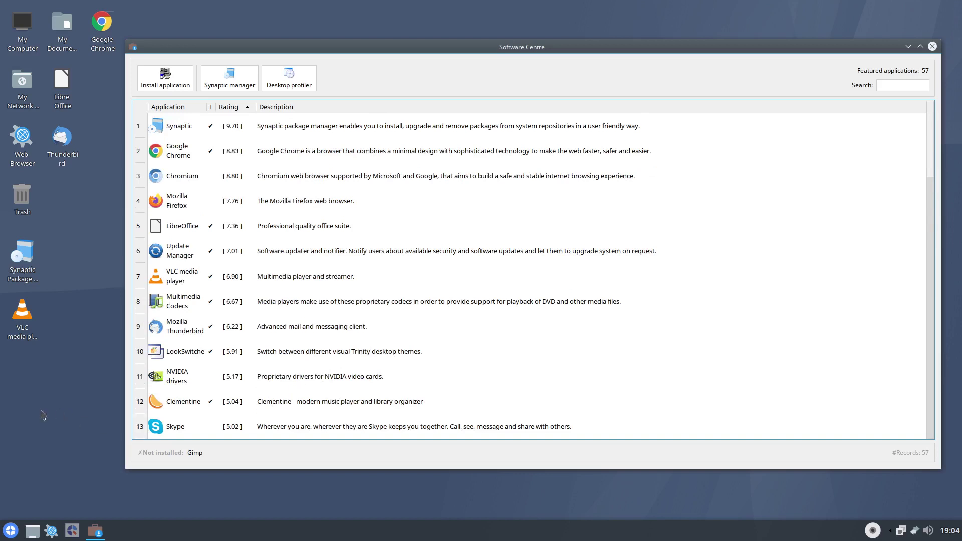
Launch the GIMP image editor from the Graphics group under Accessories in the installed programs, and close it.
click(10, 530)
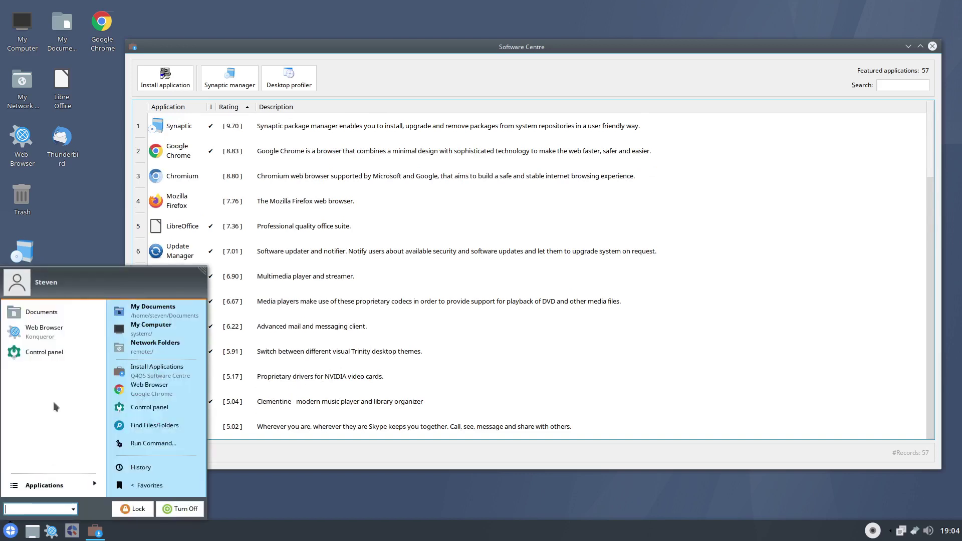
click(88, 482)
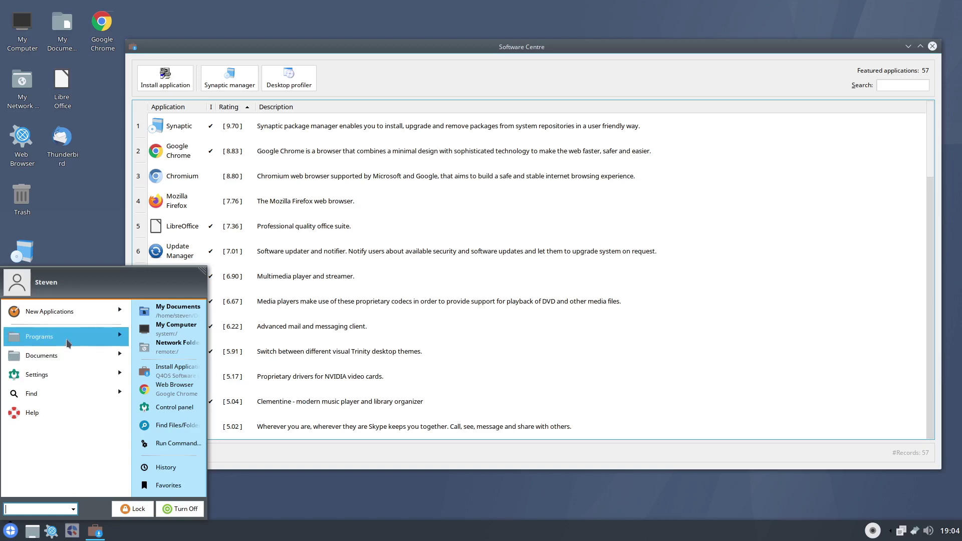
click(69, 342)
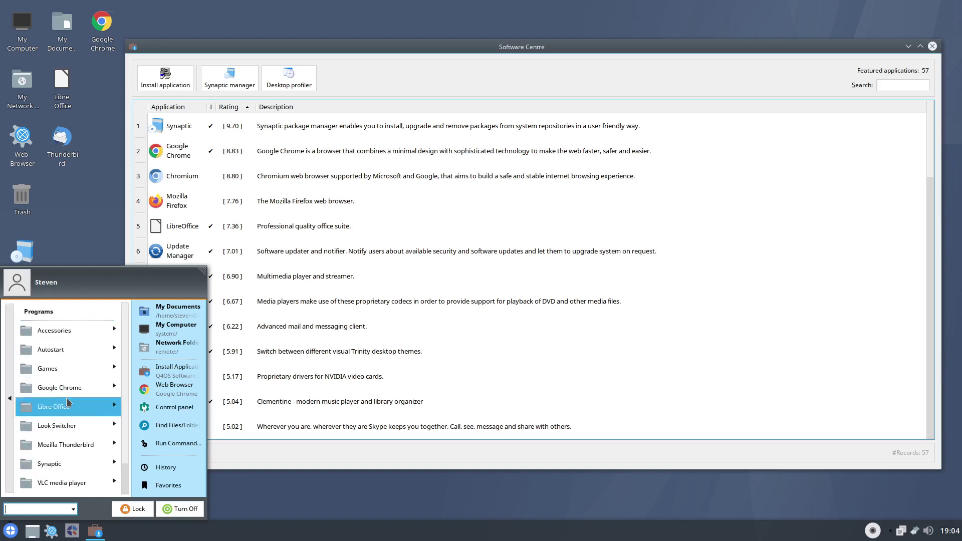
click(77, 332)
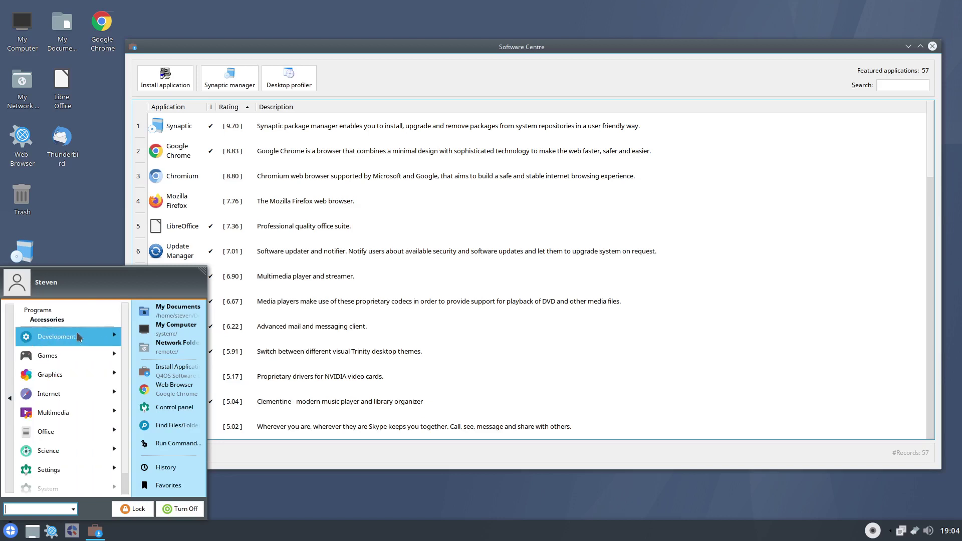
click(68, 376)
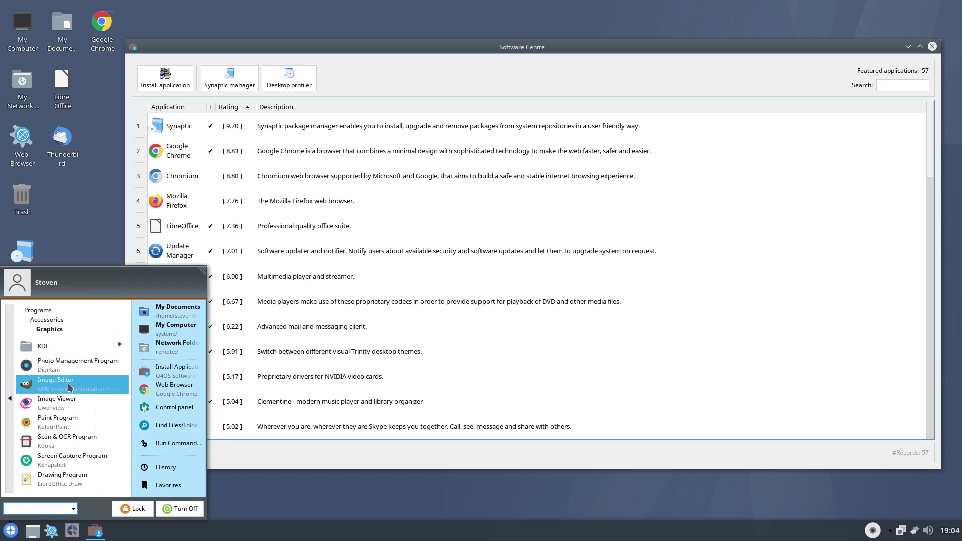
click(70, 387)
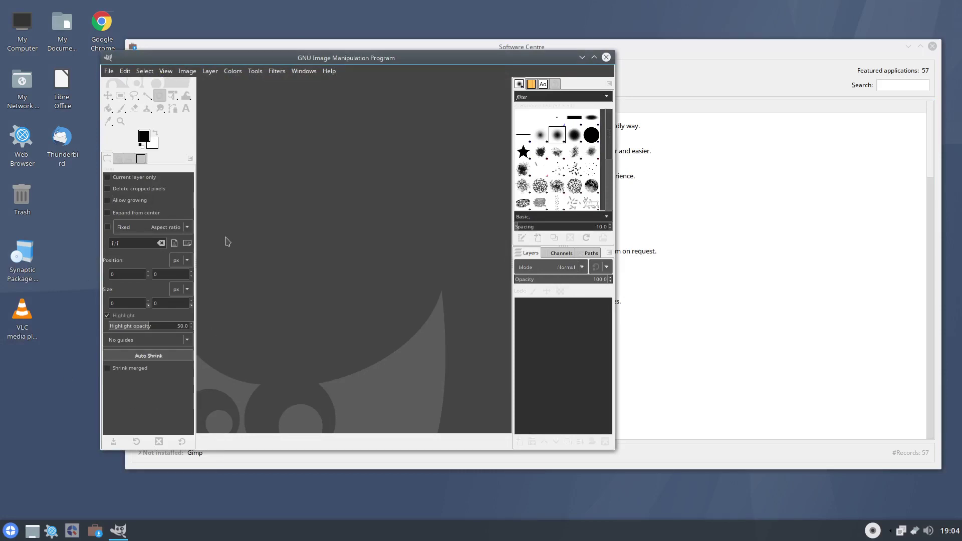
click(607, 58)
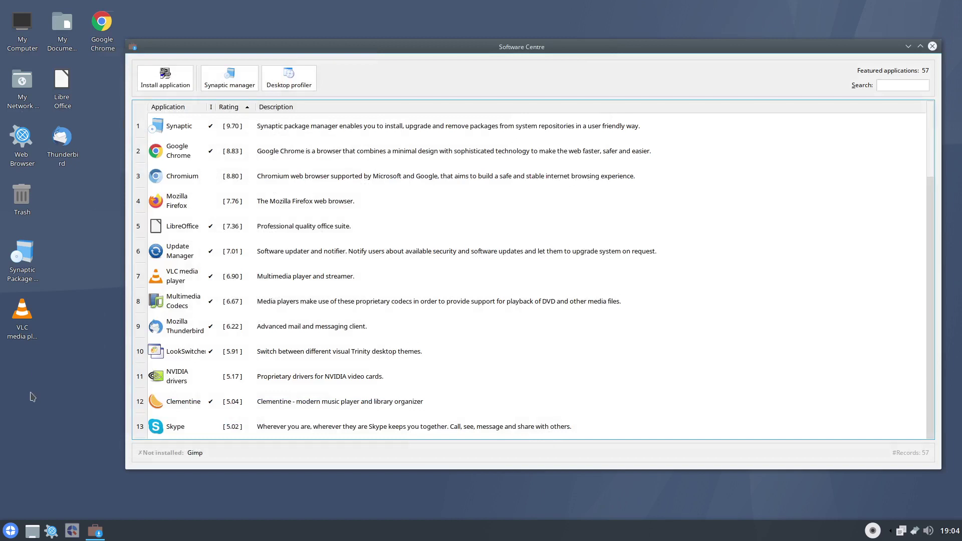
Open the full KMix volume mixer from the system tray, then close it and the Software Centre.
click(929, 532)
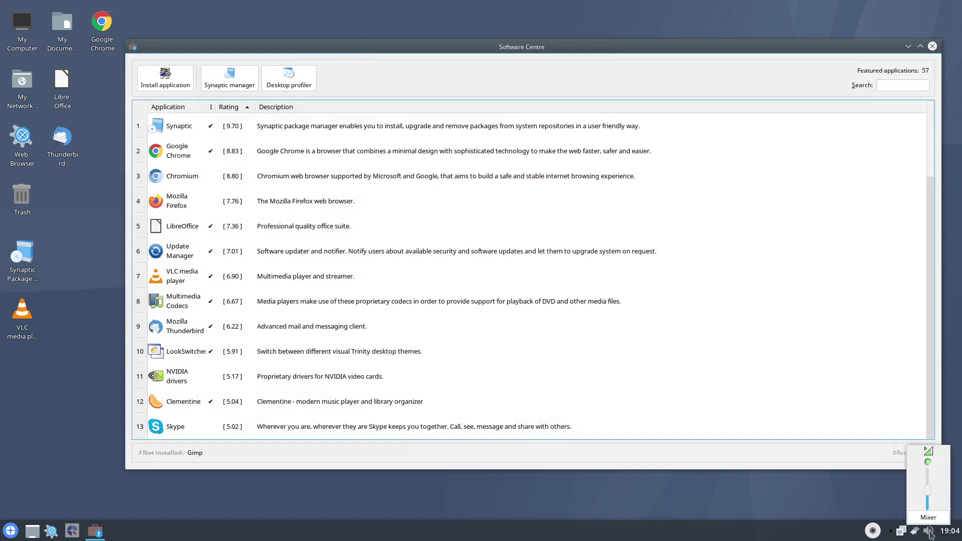
click(931, 519)
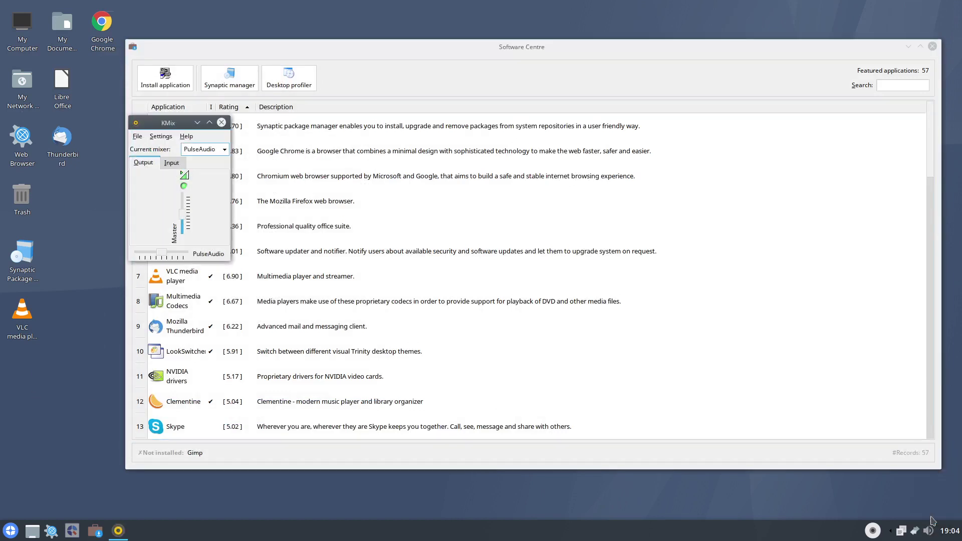
click(222, 123)
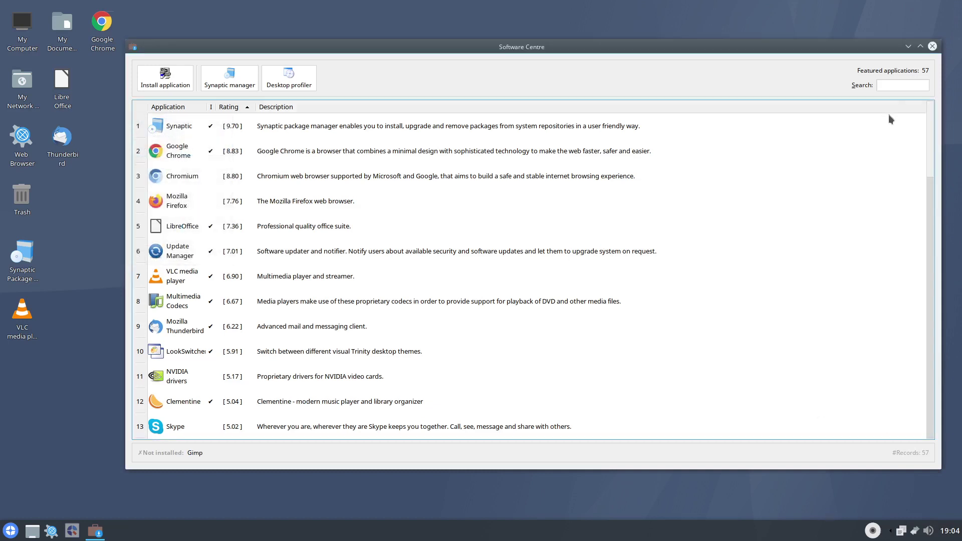
click(932, 47)
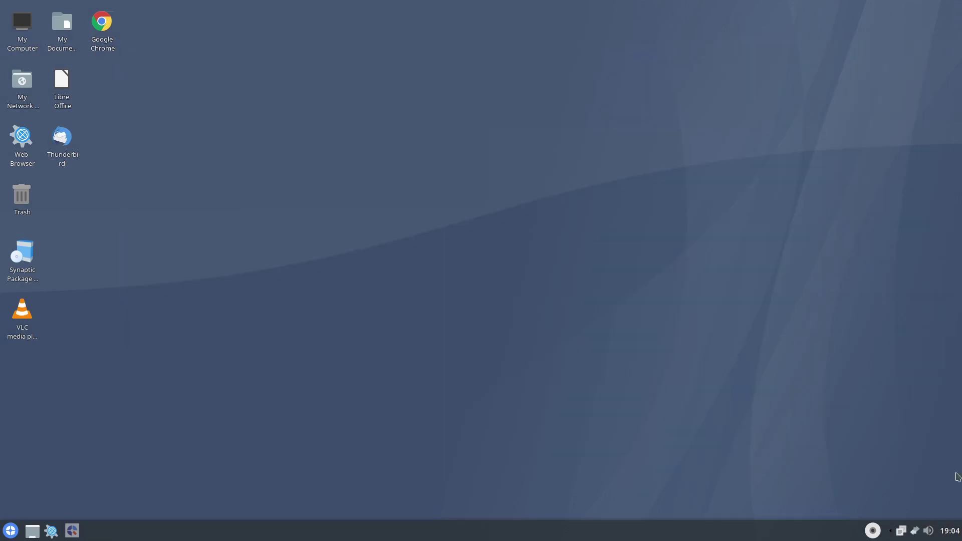
Look through the wired network connection's management options in the system tray and dismiss them without changes.
click(914, 533)
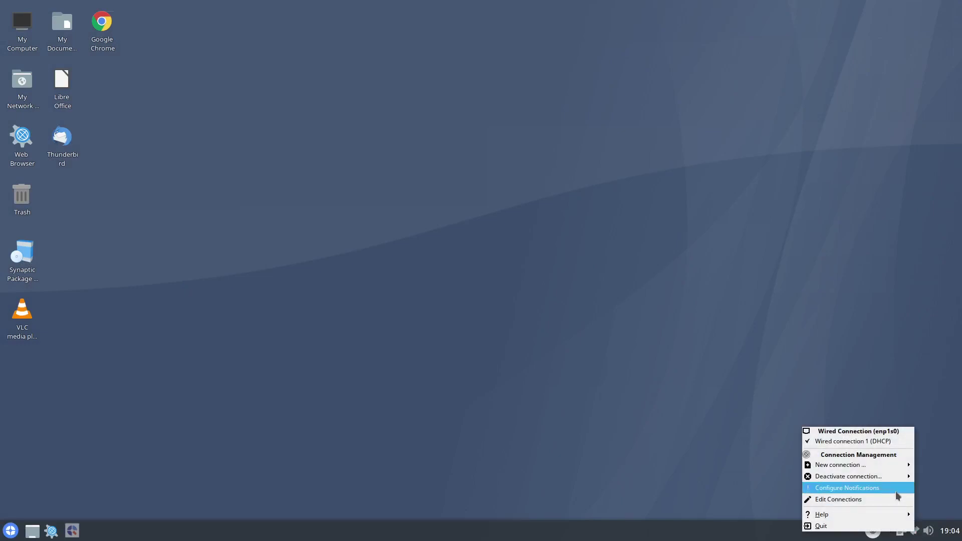
mouse_move(890, 466)
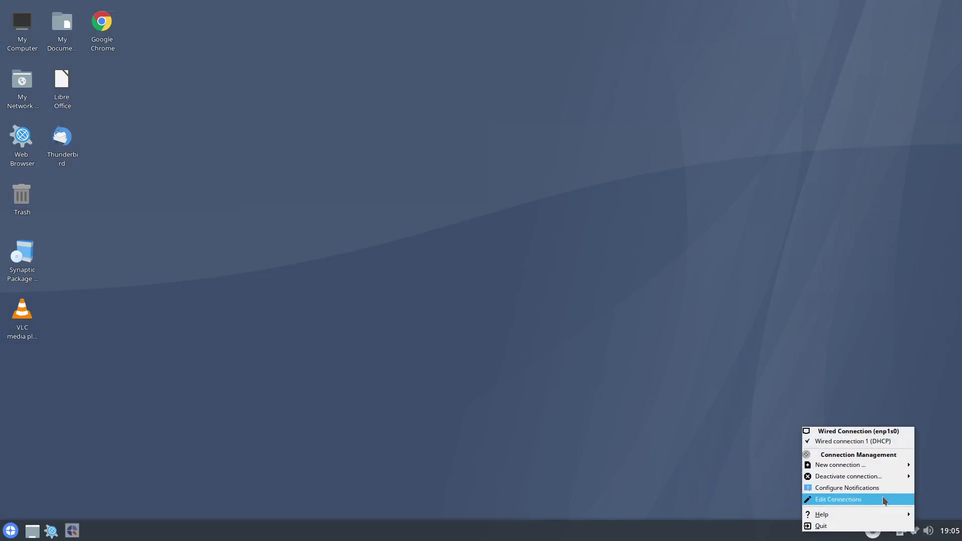
click(596, 419)
Open the Q4OS Gemini disc with Dolphin and close it, then view the Klipper clipboard tool's options.
click(873, 536)
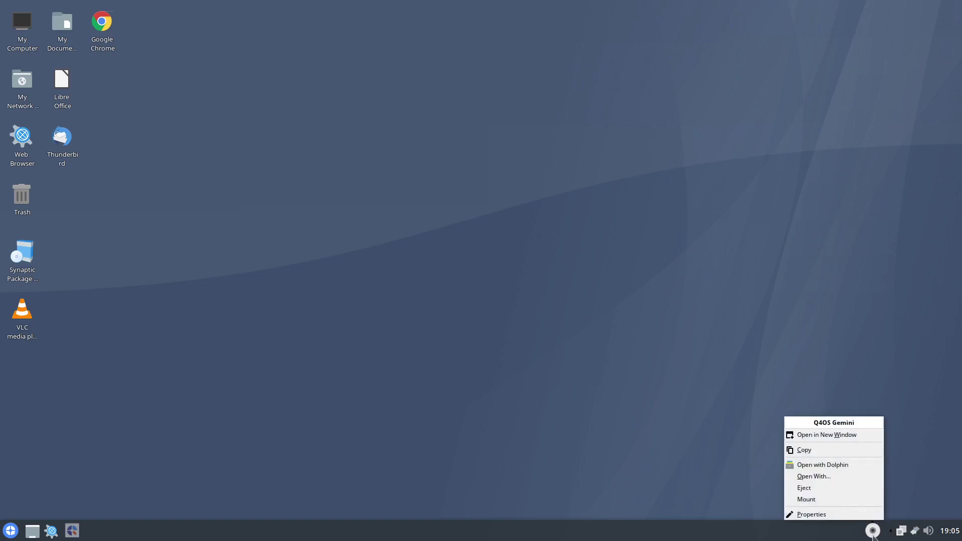
click(821, 465)
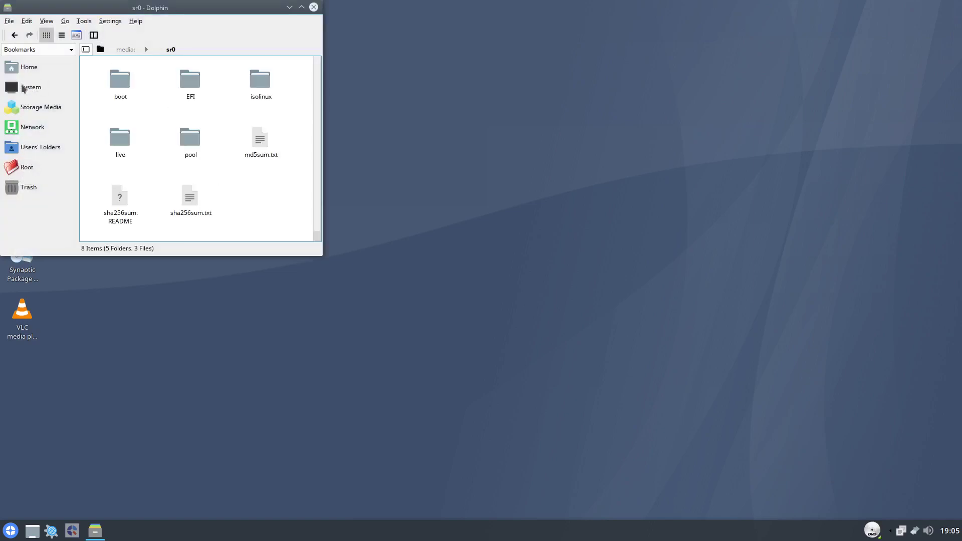
click(313, 7)
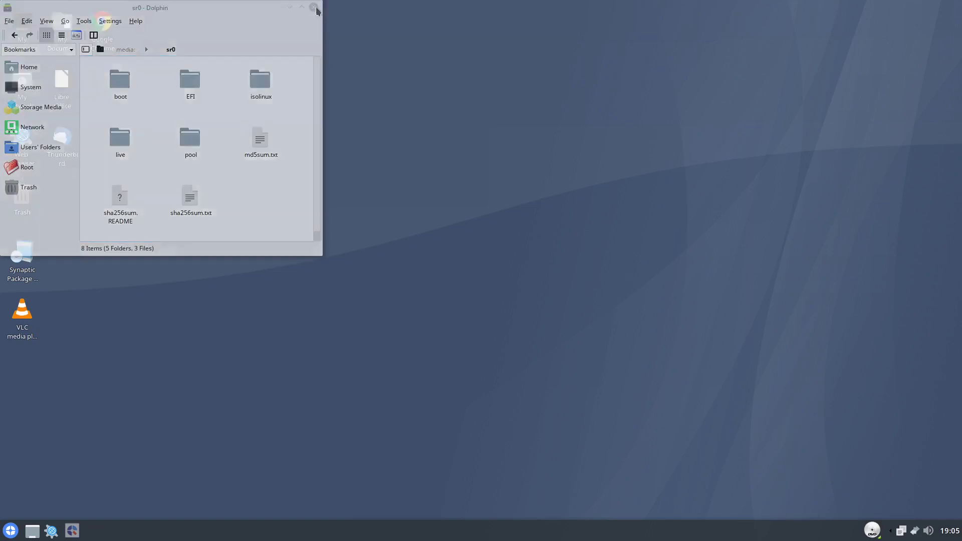
click(900, 532)
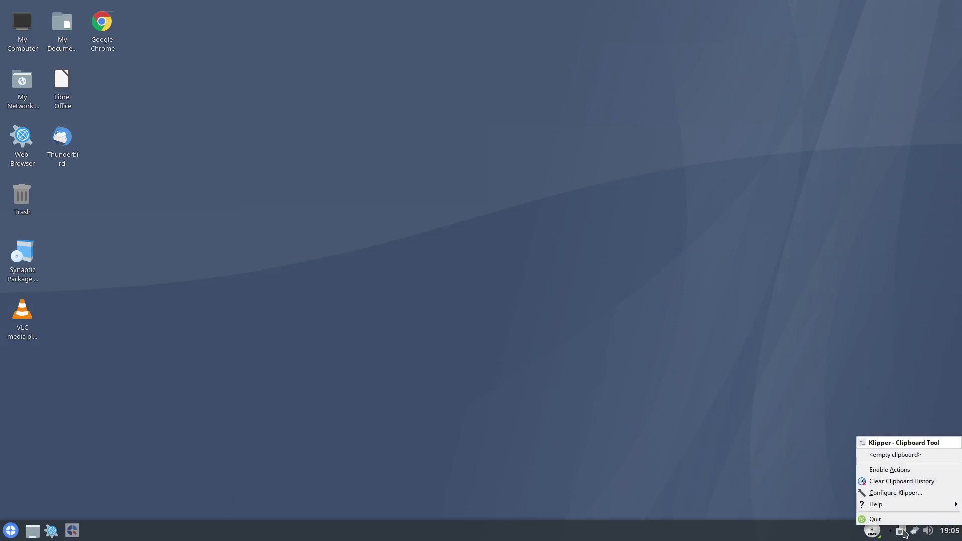
click(597, 365)
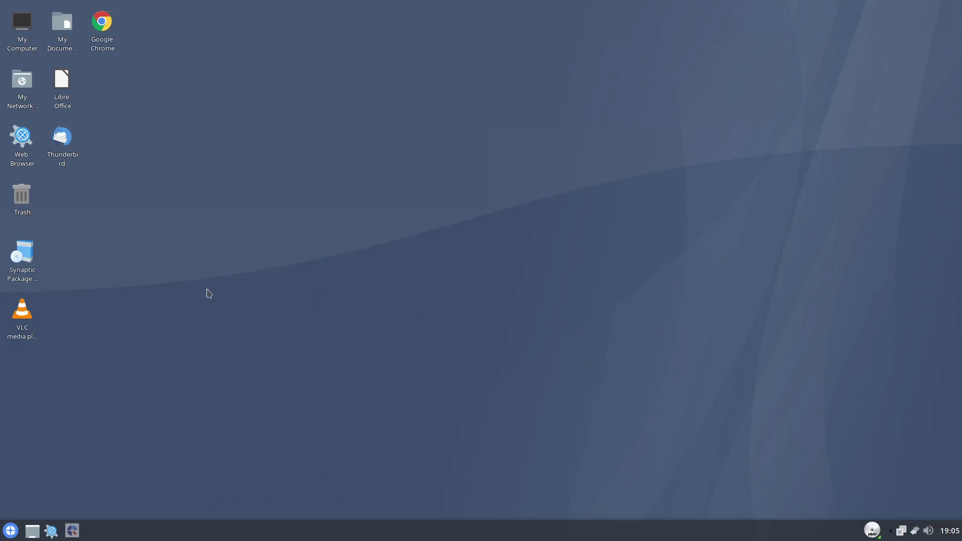
Open the Turn Off options and end the current session.
click(10, 531)
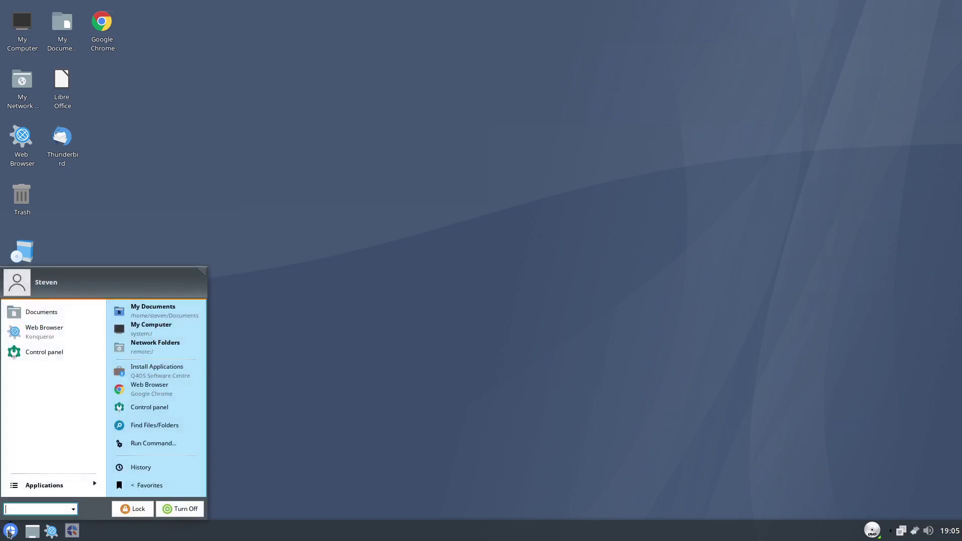
click(176, 509)
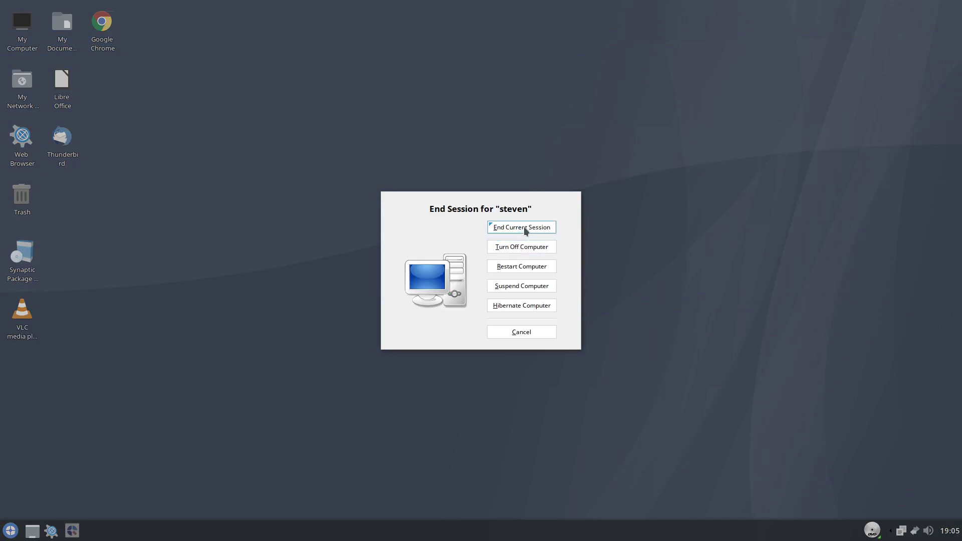
click(525, 229)
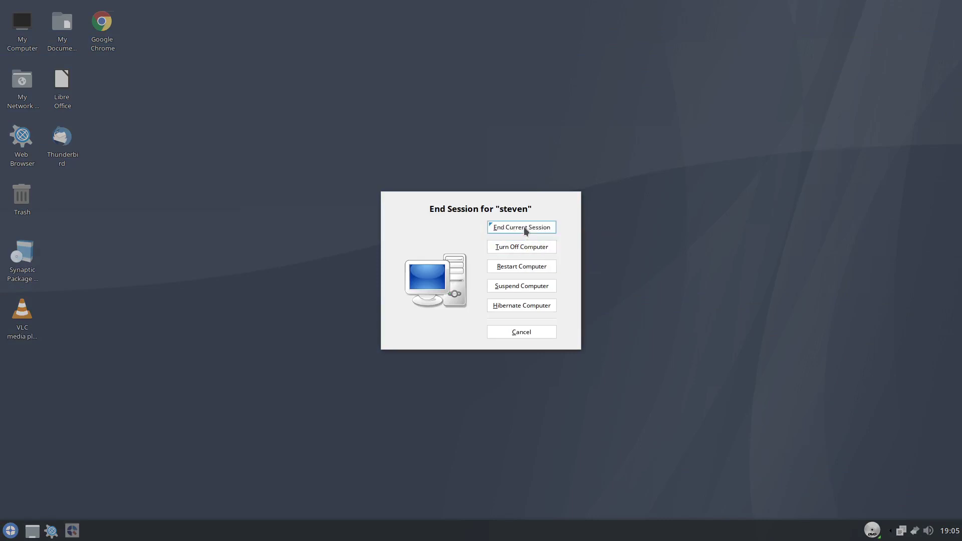